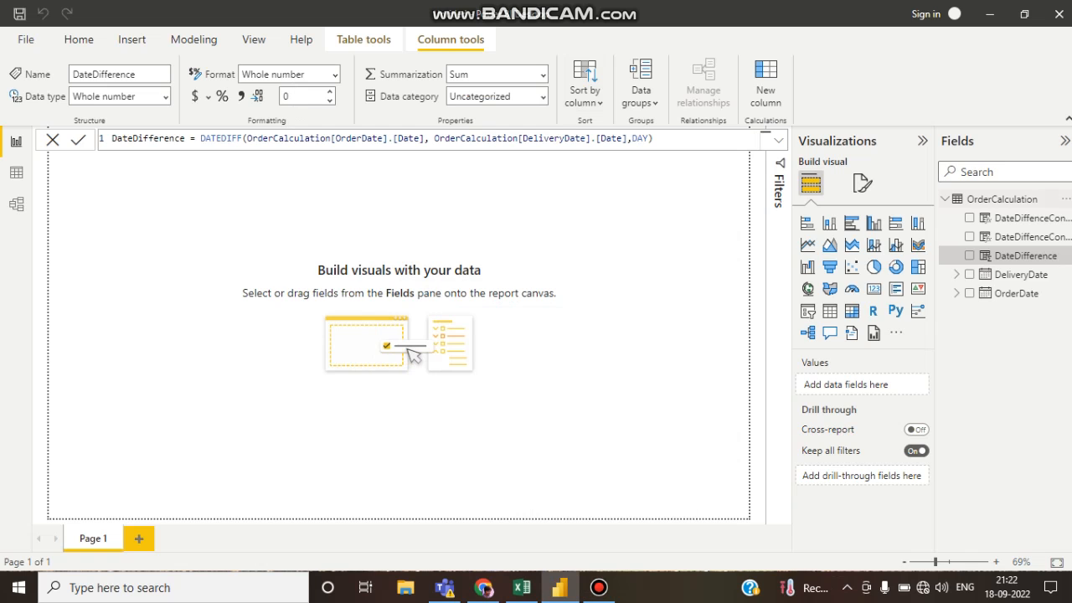
Show the OrderCalculation table in the data view and review its date and condition columns
{"action": "left_click", "coordinate": [1001, 199]}
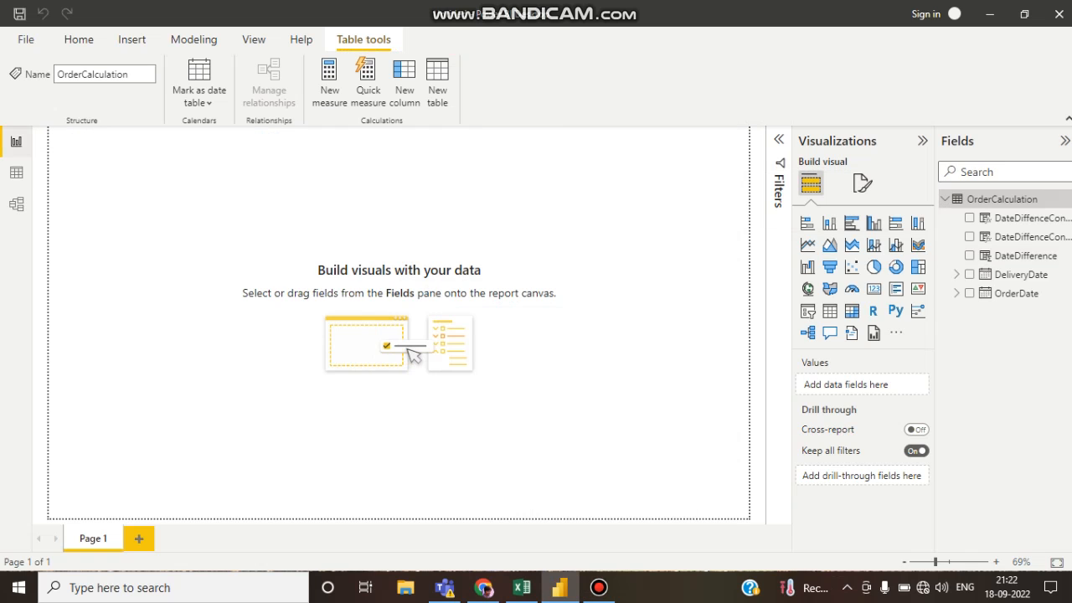
{"action": "left_click", "coordinate": [16, 173]}
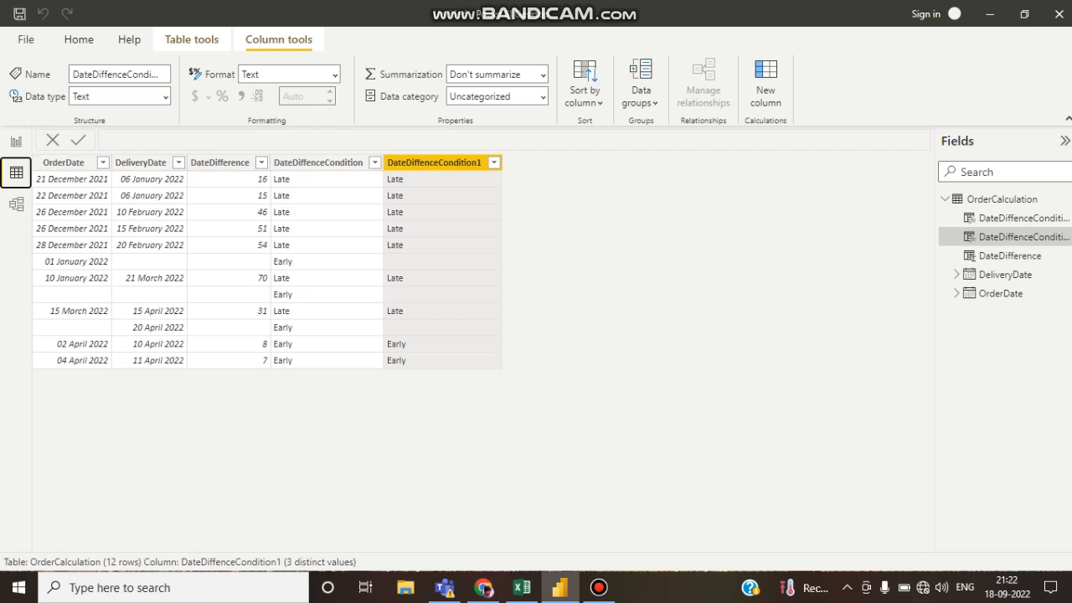
{"action": "left_click", "coordinate": [1003, 199]}
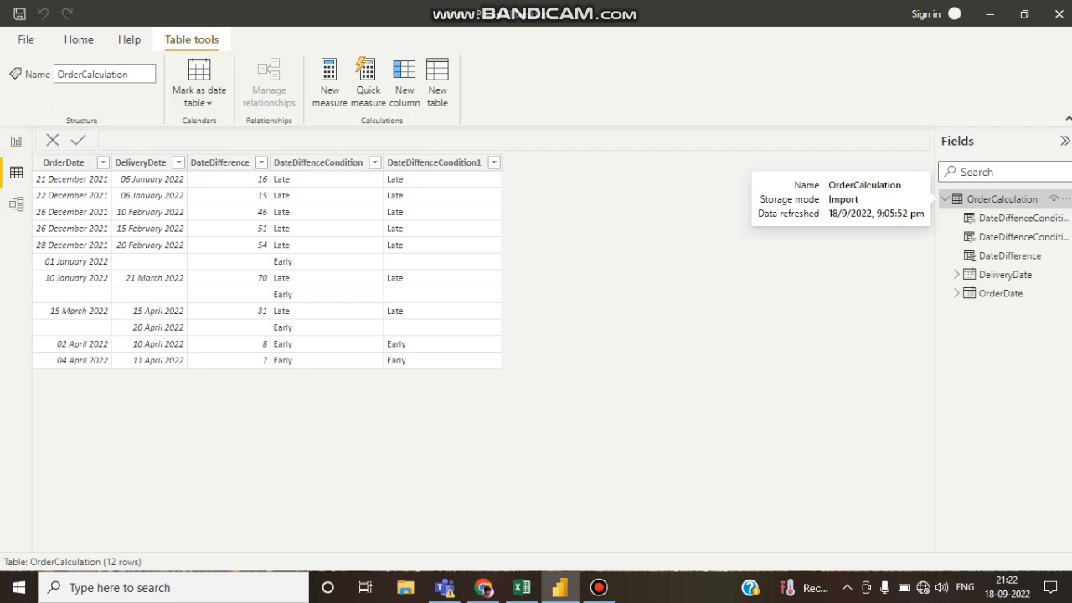
Return to the report view and display the formula of the DateDiffenceCondition column
{"action": "left_click", "coordinate": [16, 140]}
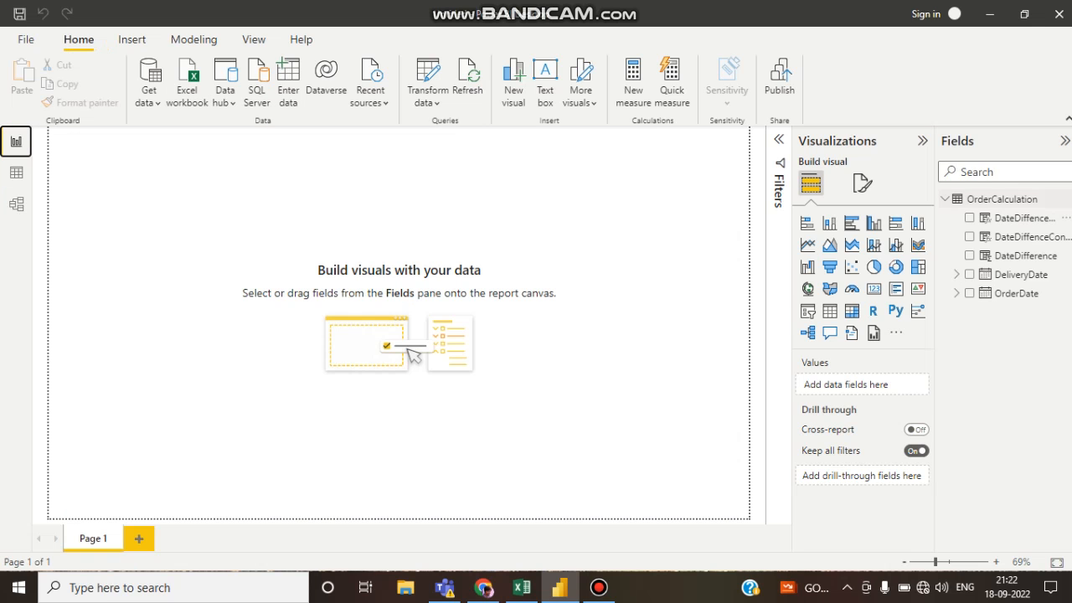
{"action": "left_click", "coordinate": [1024, 217]}
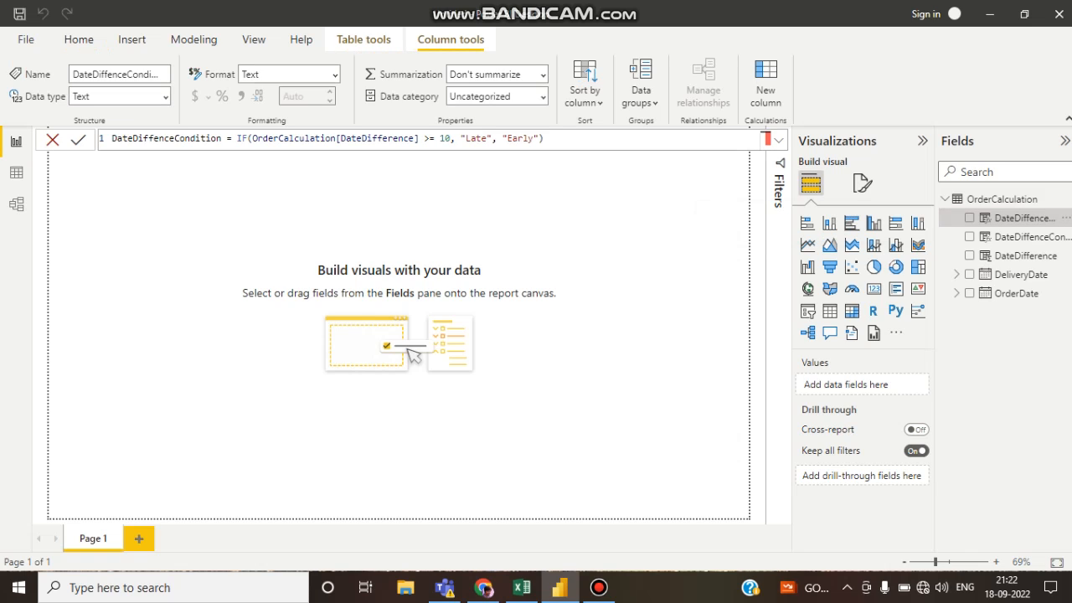
{"action": "key", "text": "Delete"}
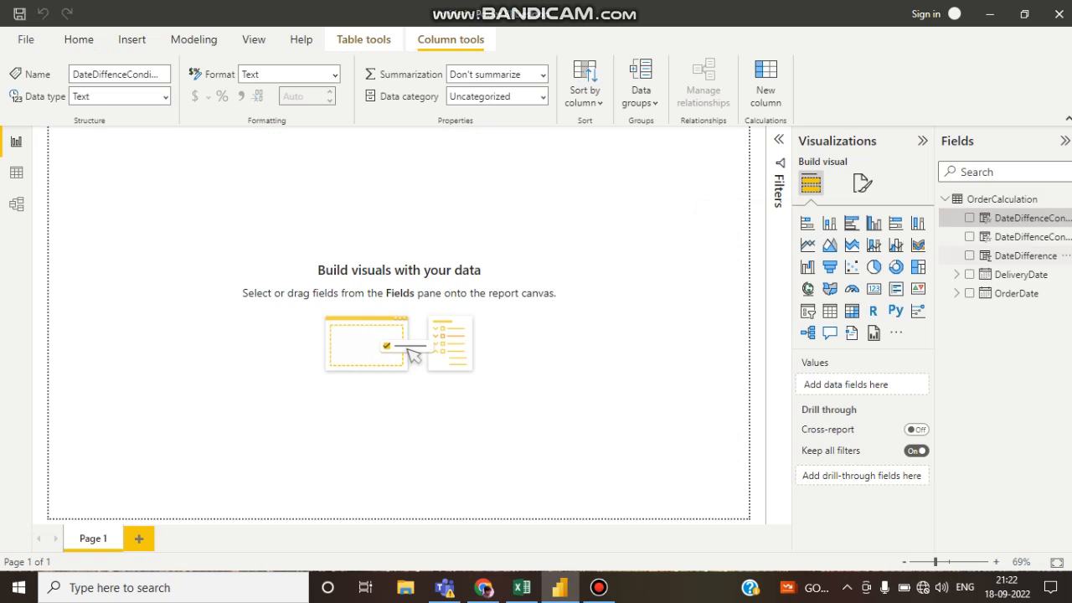
Examine the DateDifference column's DATEDIFF formula, including its OrderDate and DeliveryDate arguments and the DAY interval
{"action": "left_click", "coordinate": [1025, 256]}
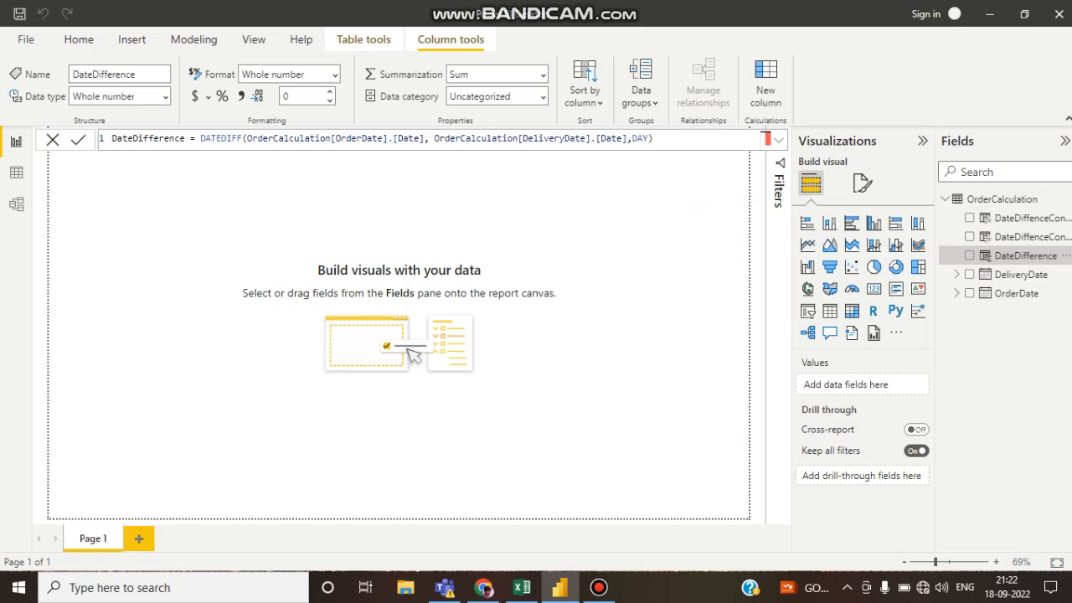
{"action": "double_click", "coordinate": [221, 139]}
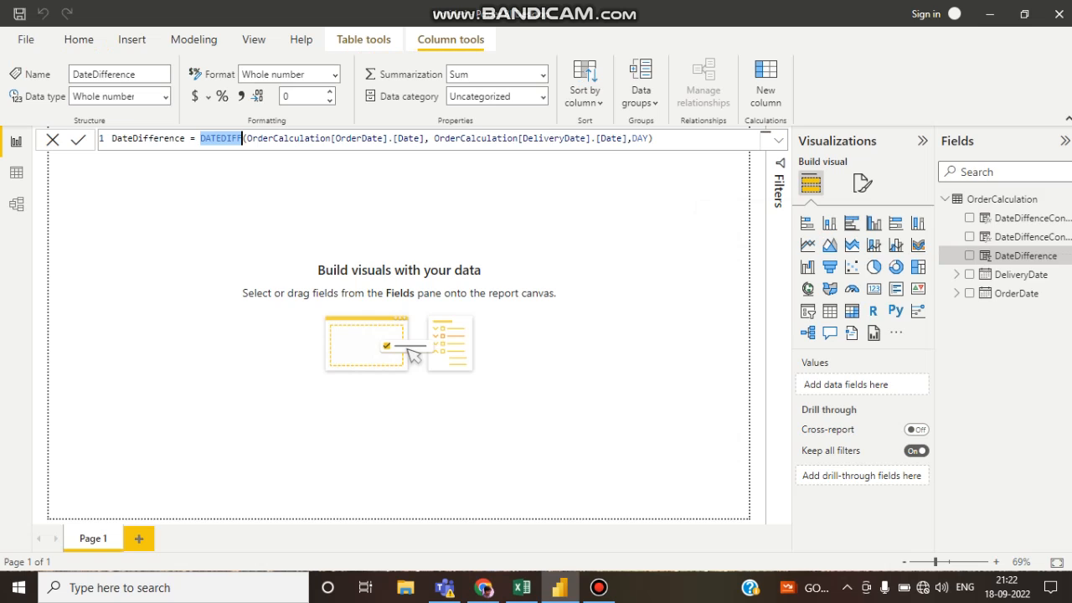
{"action": "double_click", "coordinate": [288, 139]}
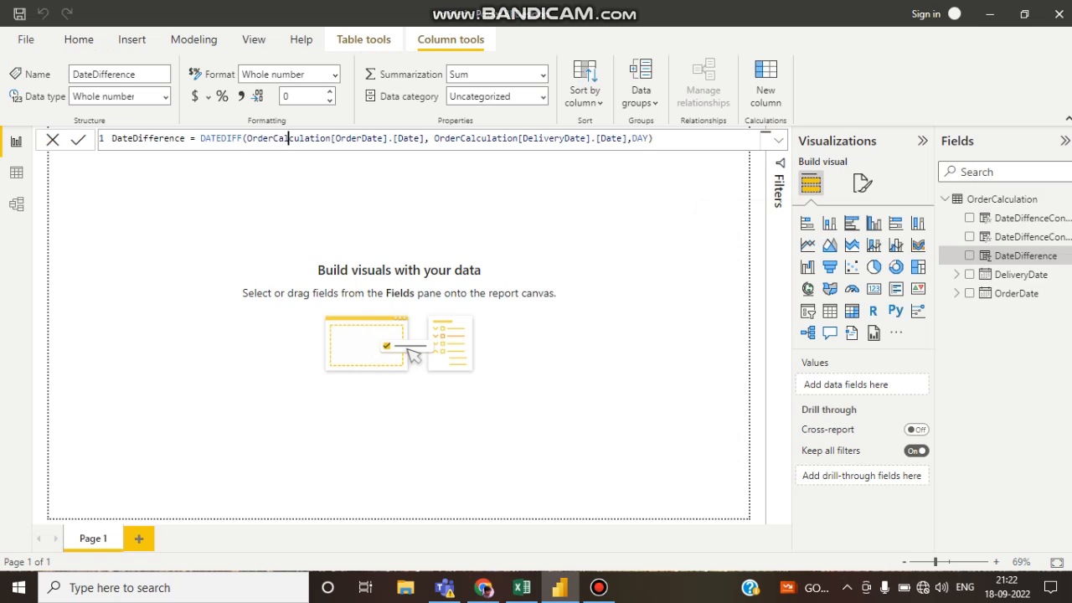
{"action": "double_click", "coordinate": [371, 139]}
{"action": "double_click", "coordinate": [475, 139]}
{"action": "double_click", "coordinate": [553, 139]}
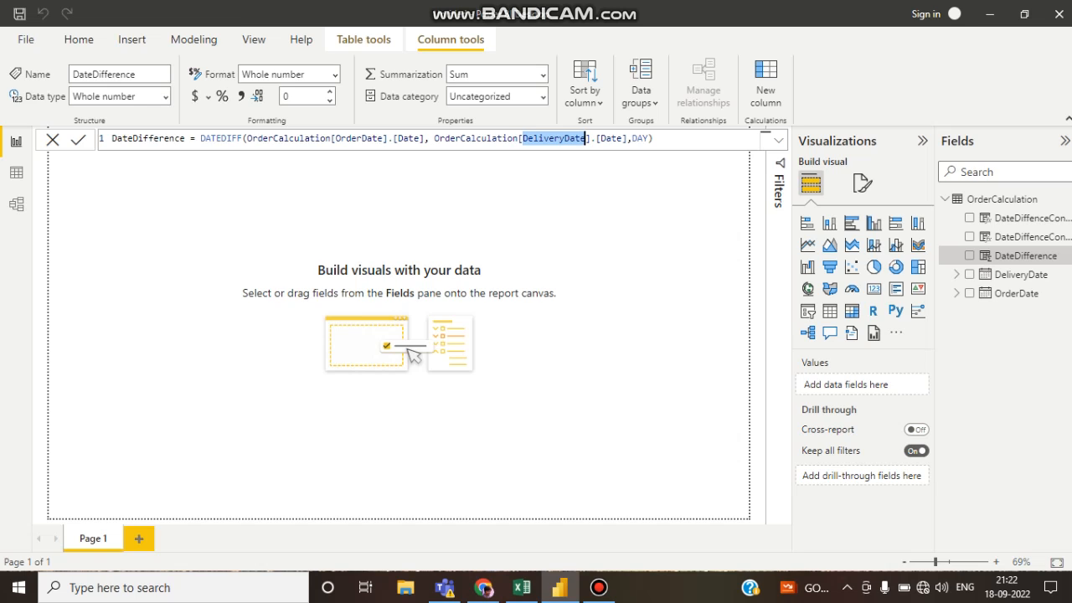
{"action": "double_click", "coordinate": [640, 139]}
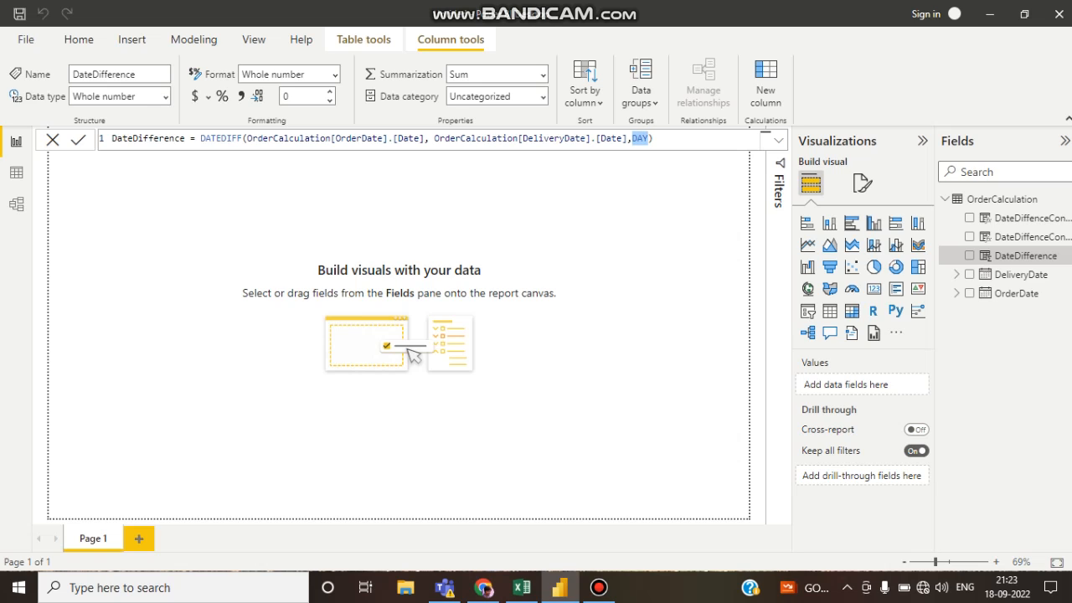
{"action": "left_click_drag", "start_coordinate": [200, 139], "coordinate": [652, 139]}
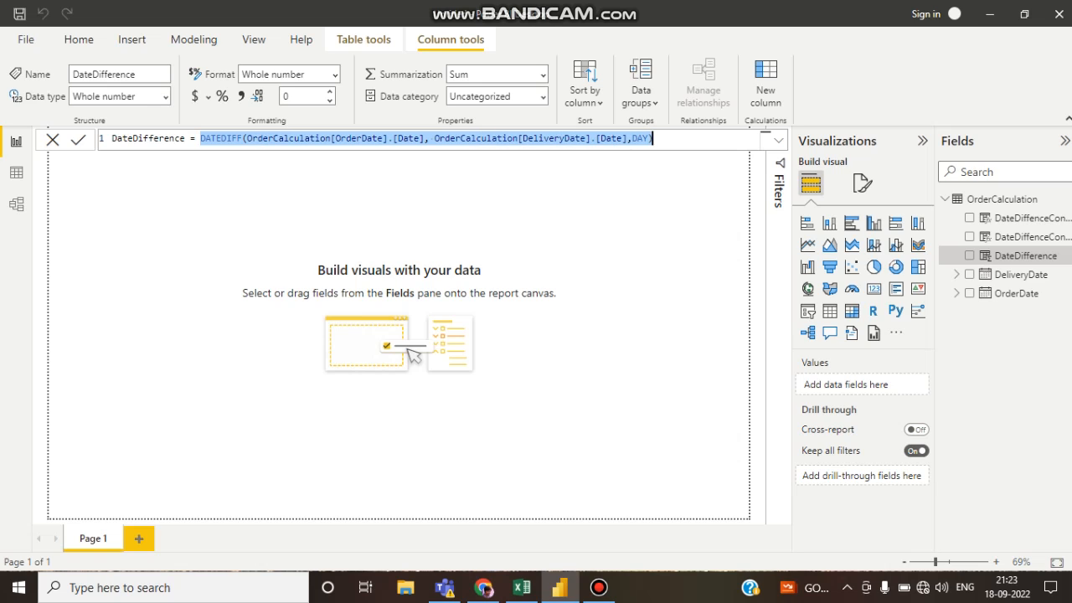
{"action": "left_click", "coordinate": [654, 139]}
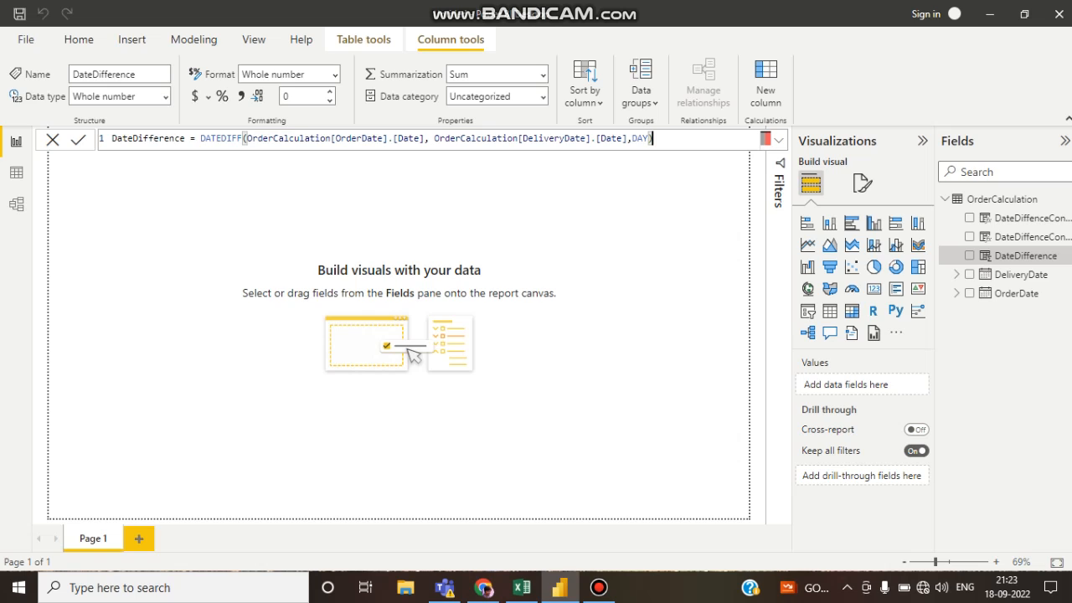
{"action": "double_click", "coordinate": [299, 139]}
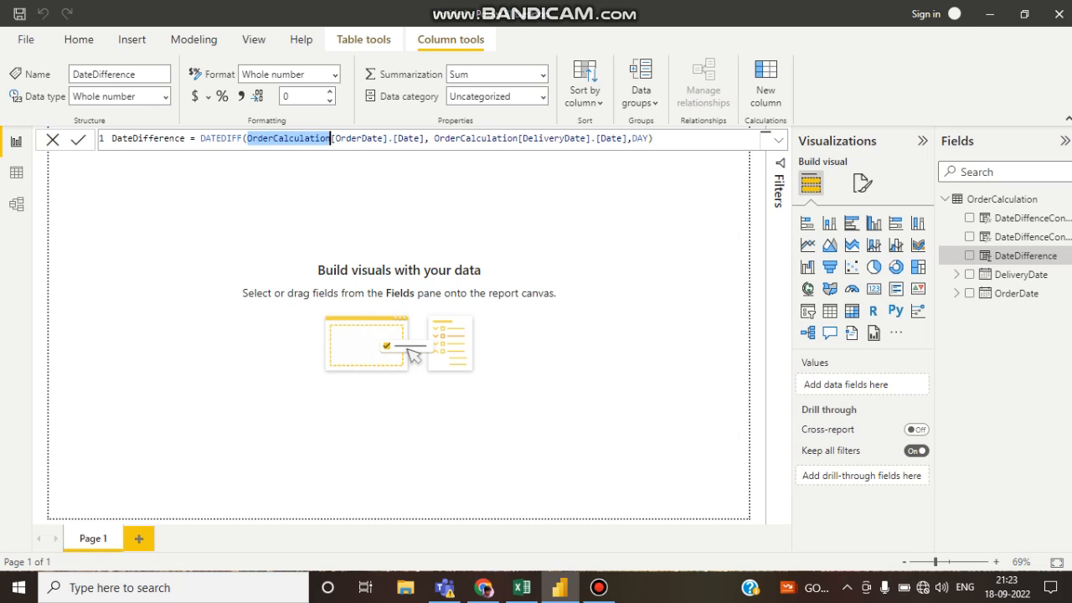
{"action": "double_click", "coordinate": [477, 139]}
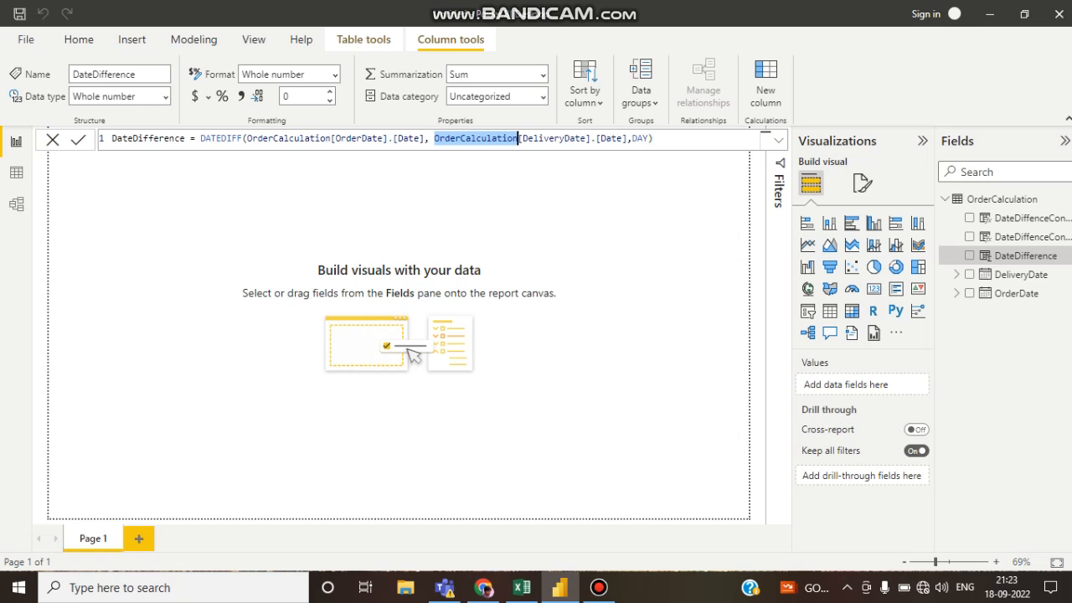
{"action": "double_click", "coordinate": [641, 139]}
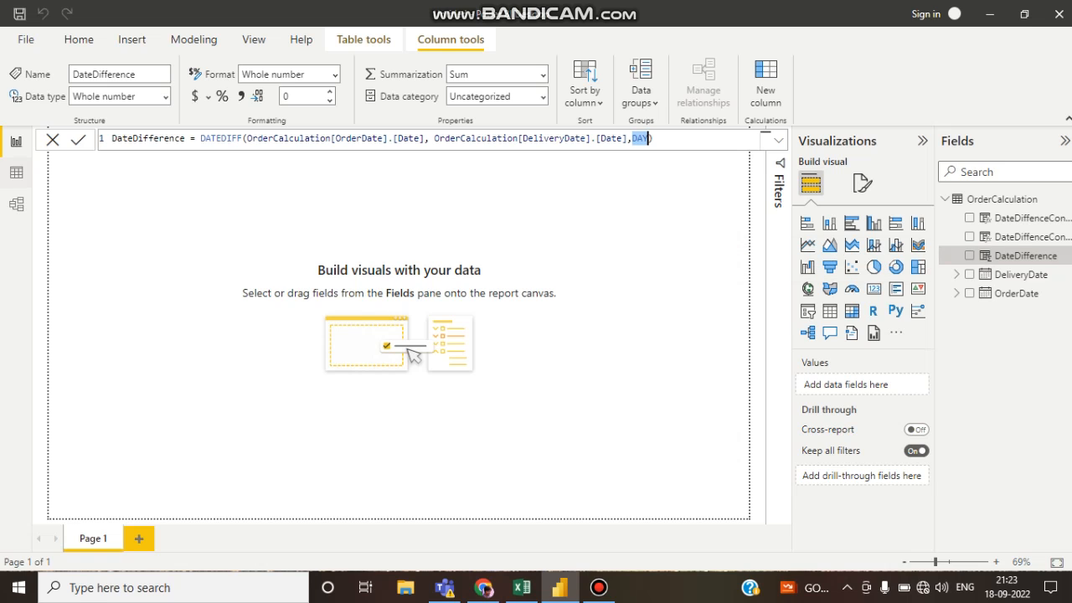
In the data view, check the DateDifference values for rows missing an order date or delivery date
{"action": "left_click", "coordinate": [16, 173]}
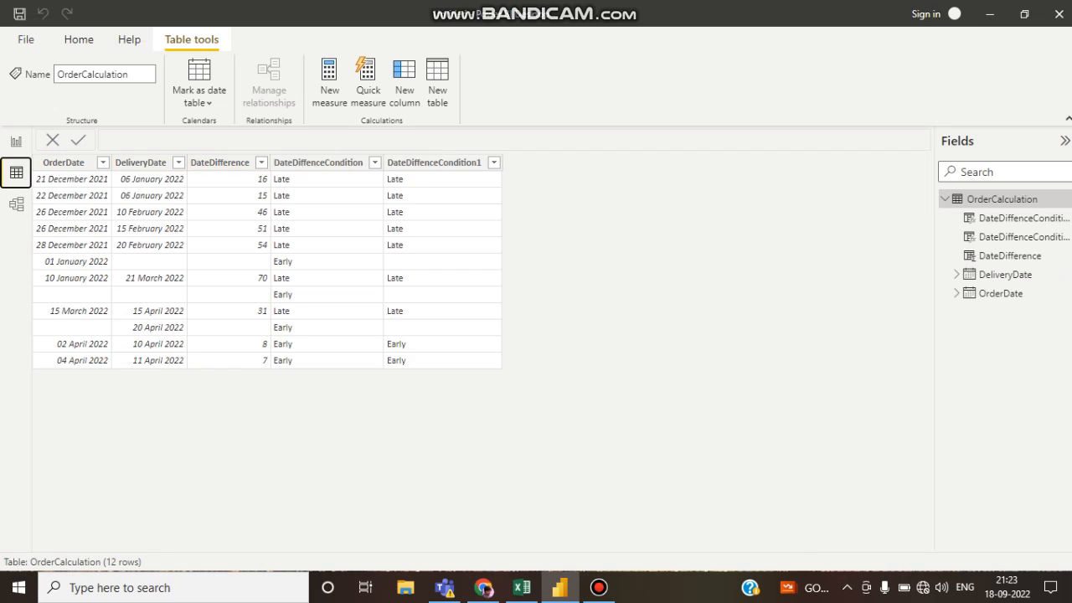
{"action": "left_click", "coordinate": [77, 261]}
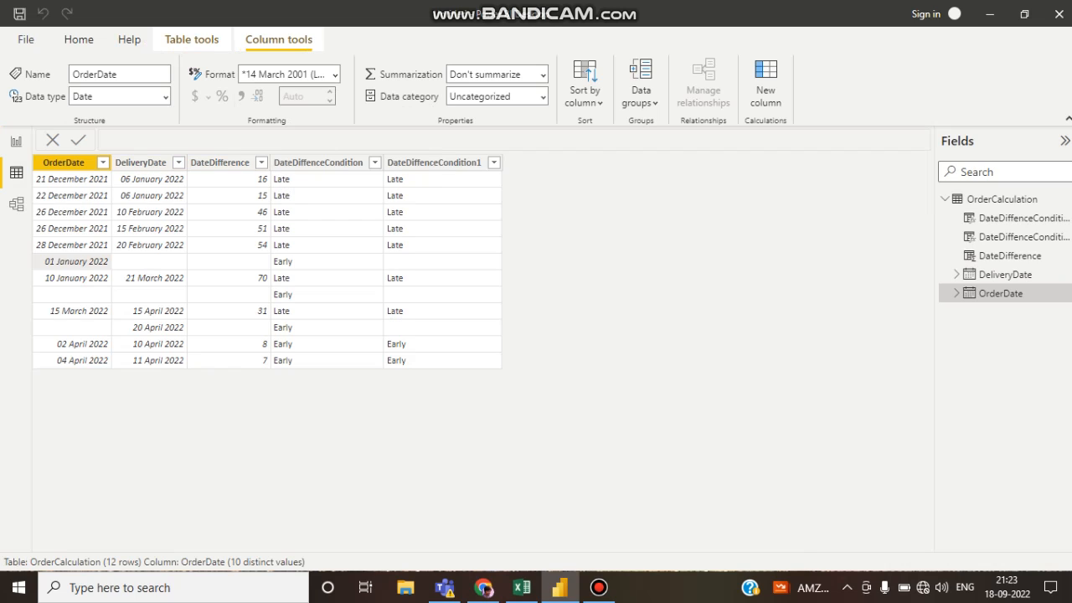
{"action": "left_click", "coordinate": [228, 294]}
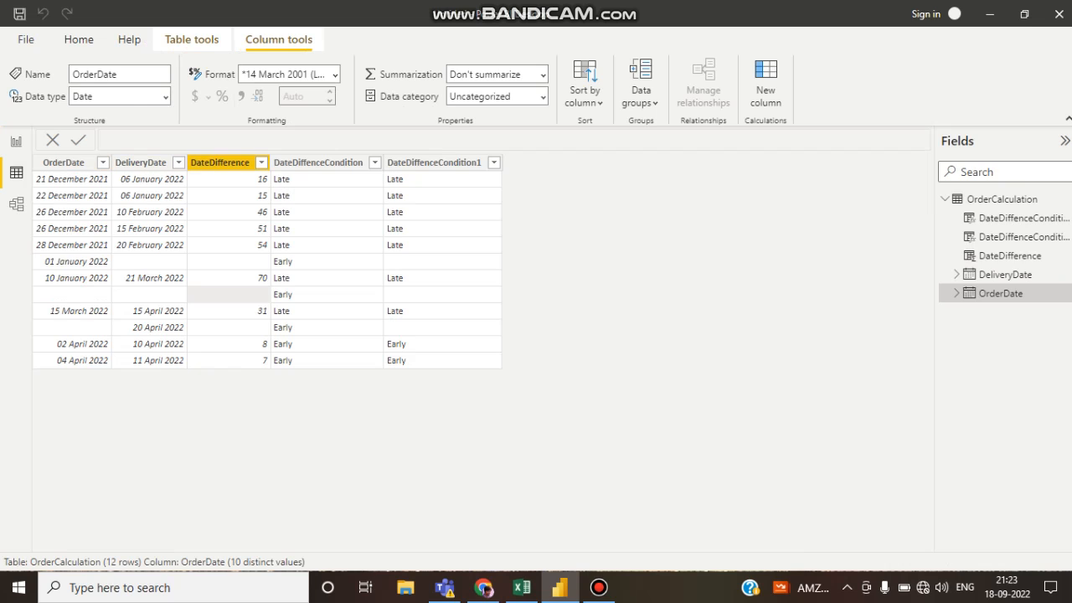
{"action": "left_click", "coordinate": [72, 328]}
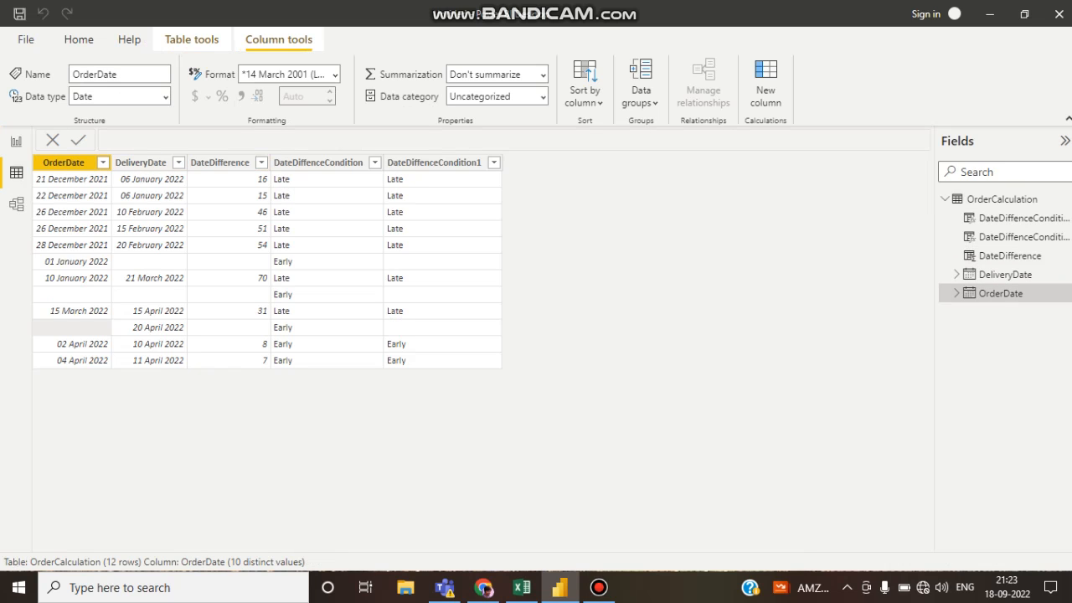
{"action": "left_click", "coordinate": [228, 327]}
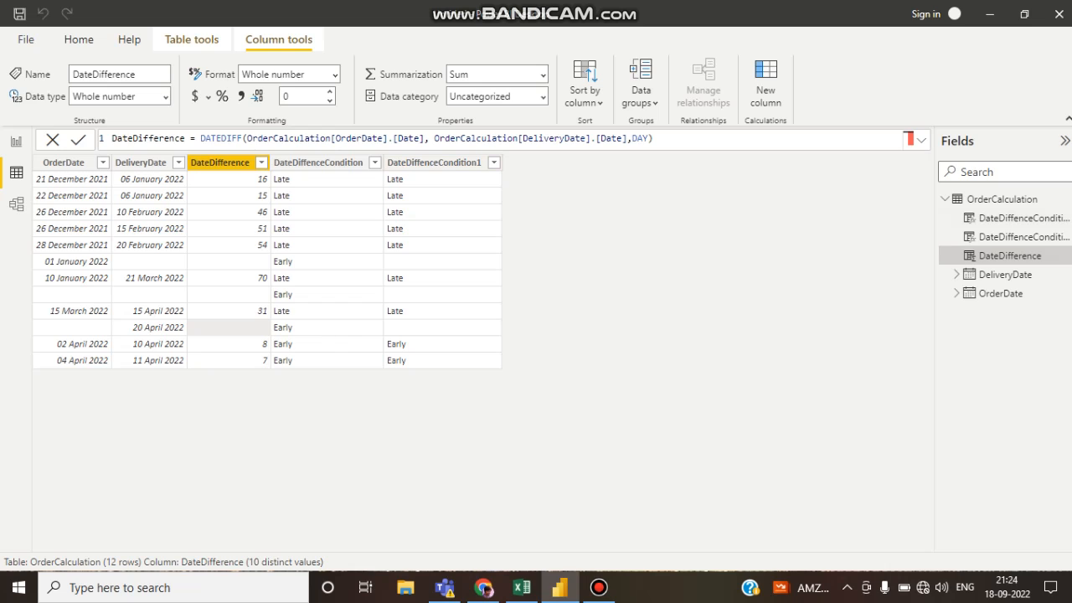
Check several row results in the DateDiffenceCondition column and view the formulas of DateDiffenceCondition1 and DateDifference
{"action": "left_click", "coordinate": [326, 345]}
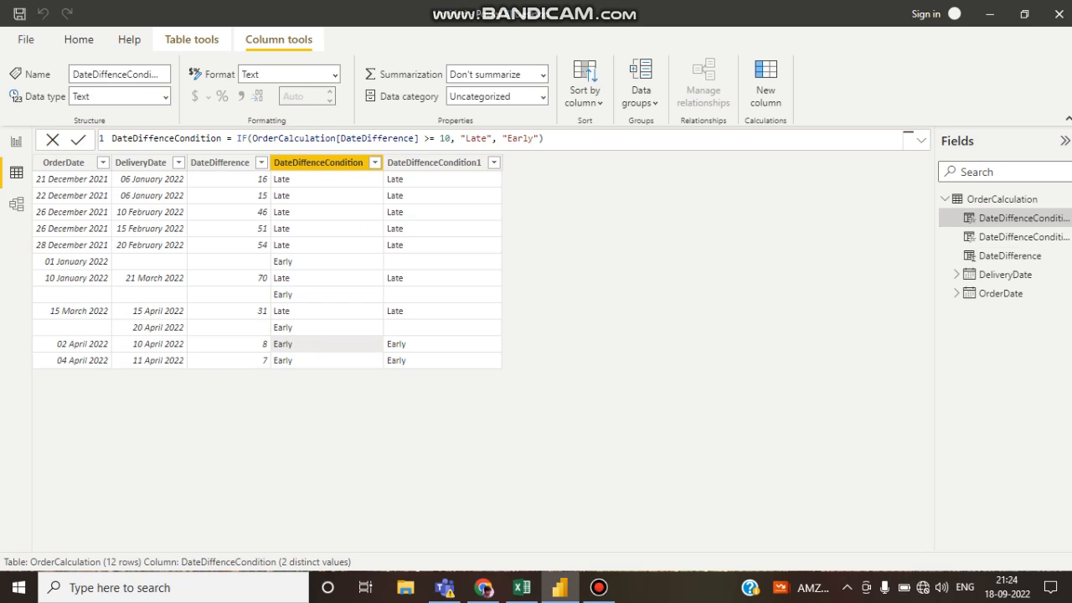
{"action": "left_click", "coordinate": [326, 213]}
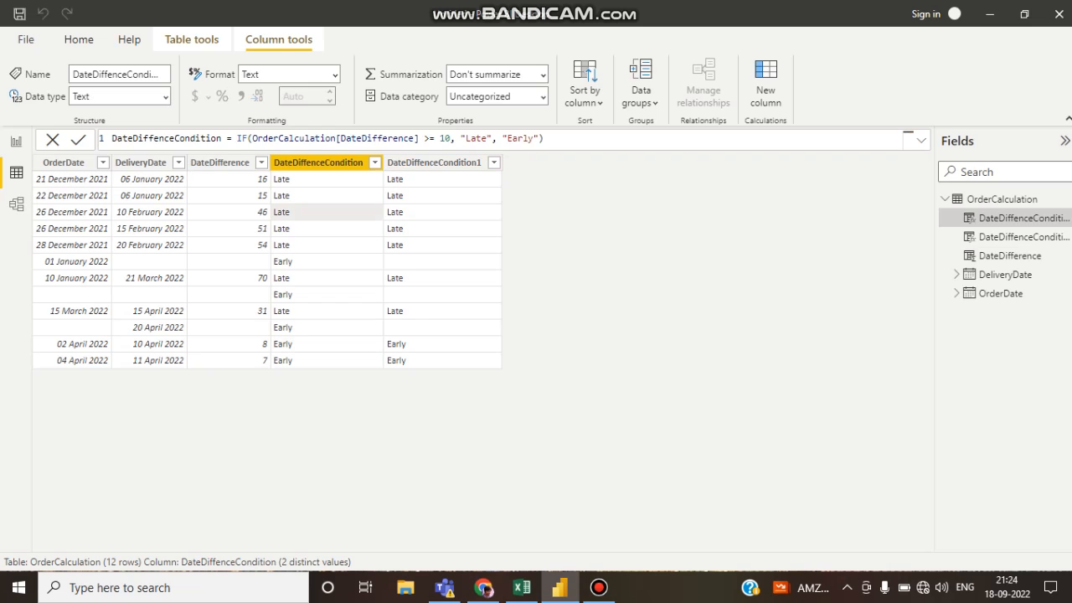
{"action": "left_click", "coordinate": [325, 196]}
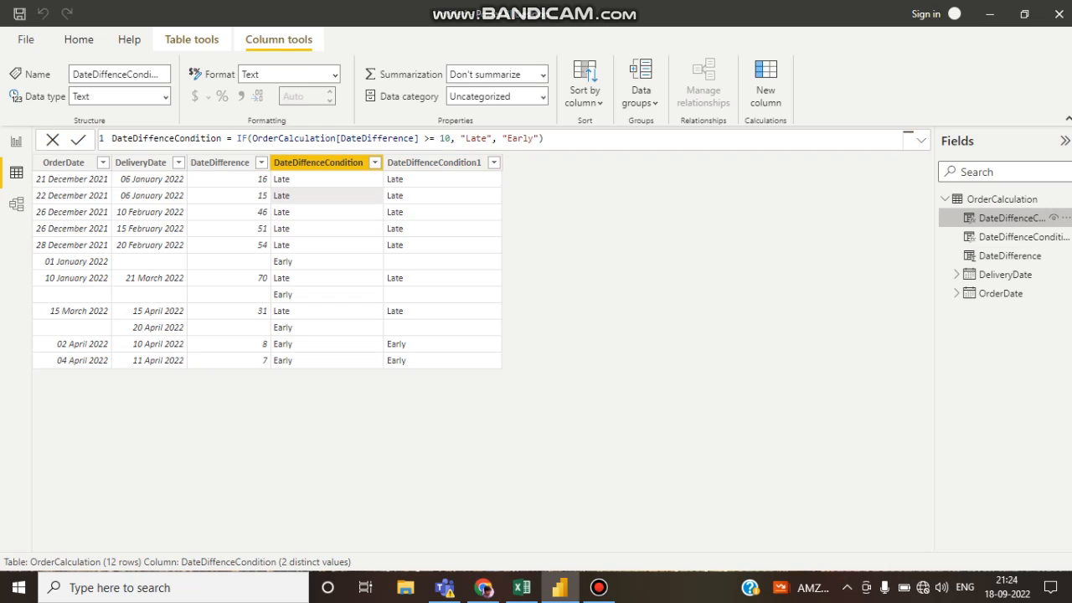
{"action": "left_click", "coordinate": [1013, 237]}
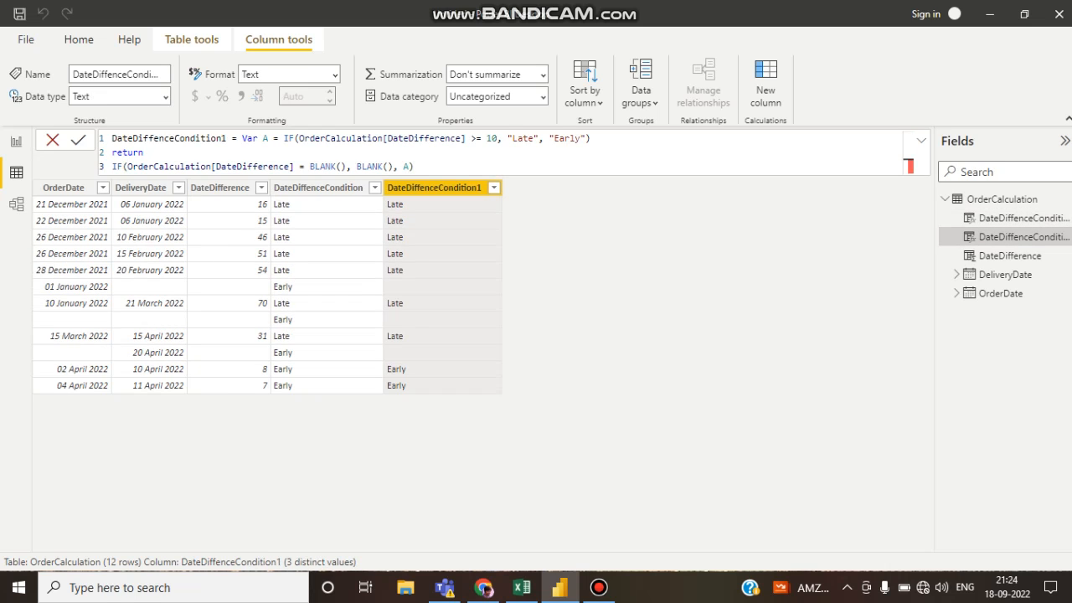
{"action": "left_click", "coordinate": [1010, 255]}
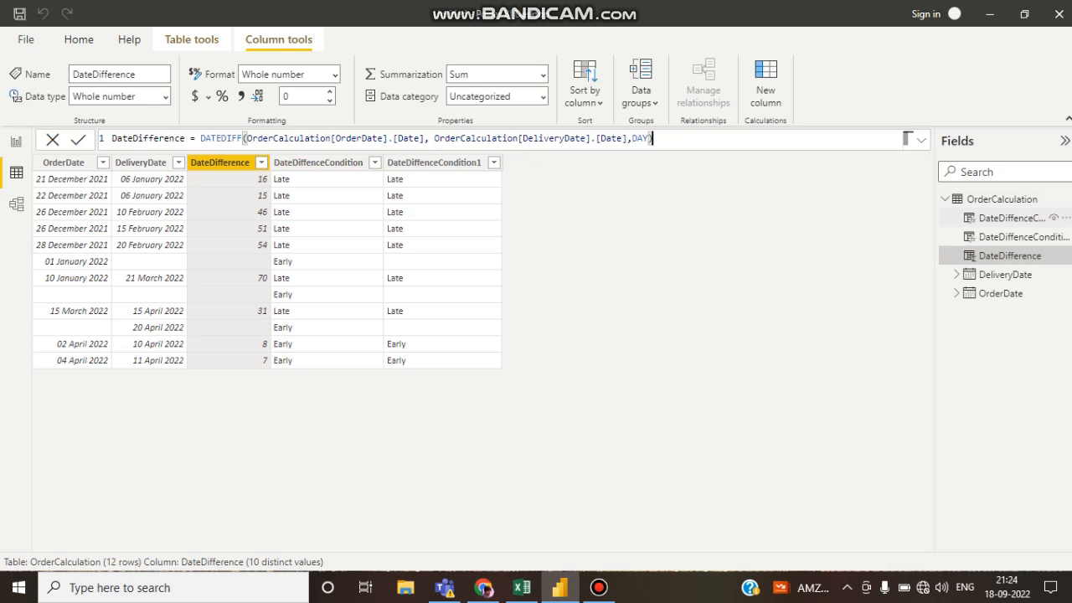
Examine the DateDiffenceCondition column's IF formula, including its DateDifference test and the "Late" and "Early" results
{"action": "left_click", "coordinate": [1023, 218]}
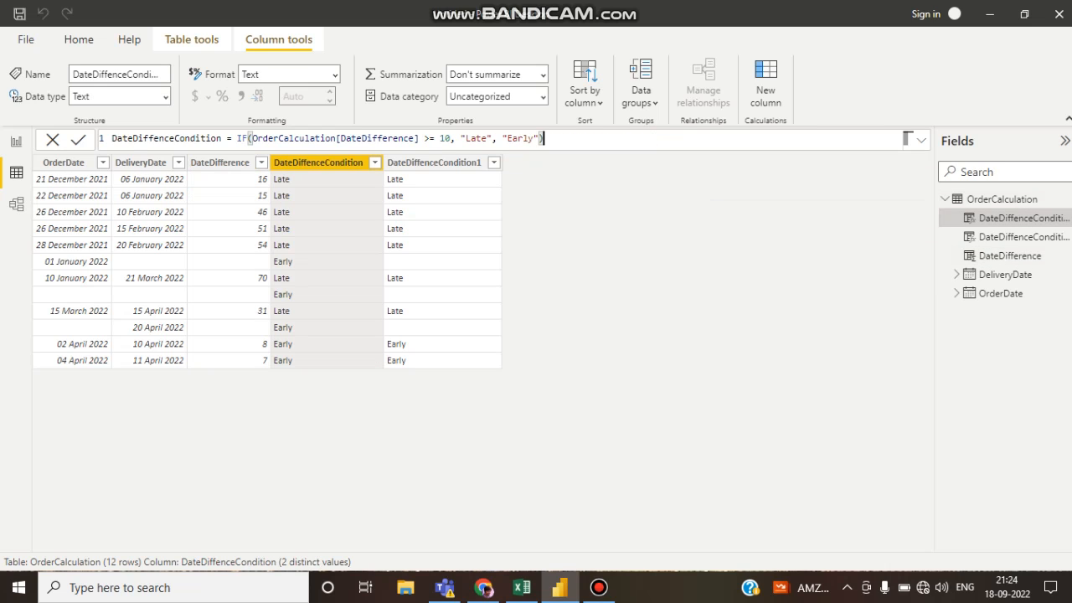
{"action": "left_click", "coordinate": [387, 138]}
{"action": "double_click", "coordinate": [388, 138]}
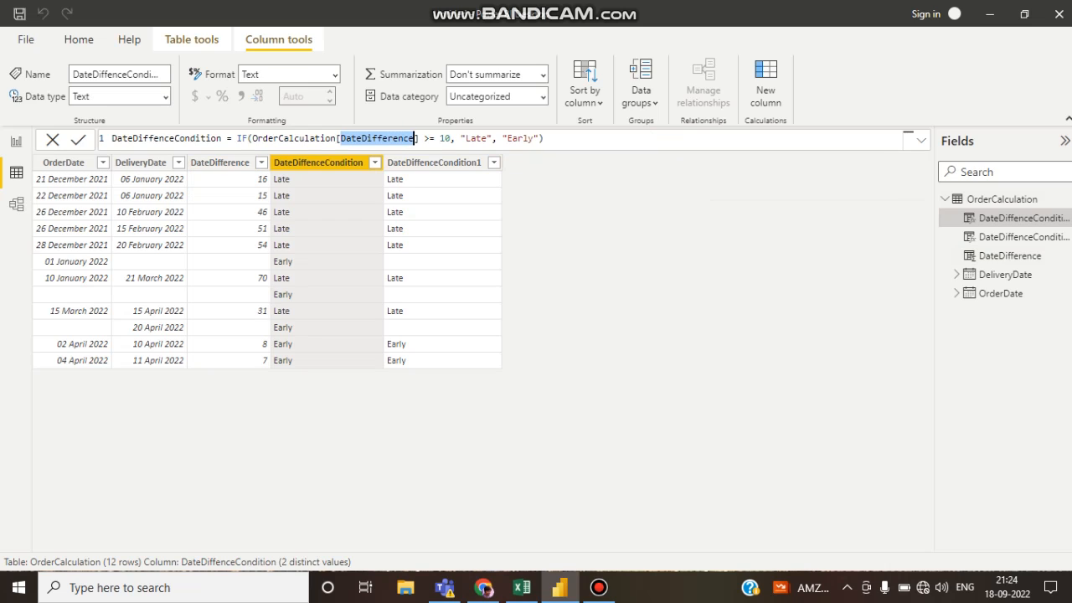
{"action": "double_click", "coordinate": [476, 139]}
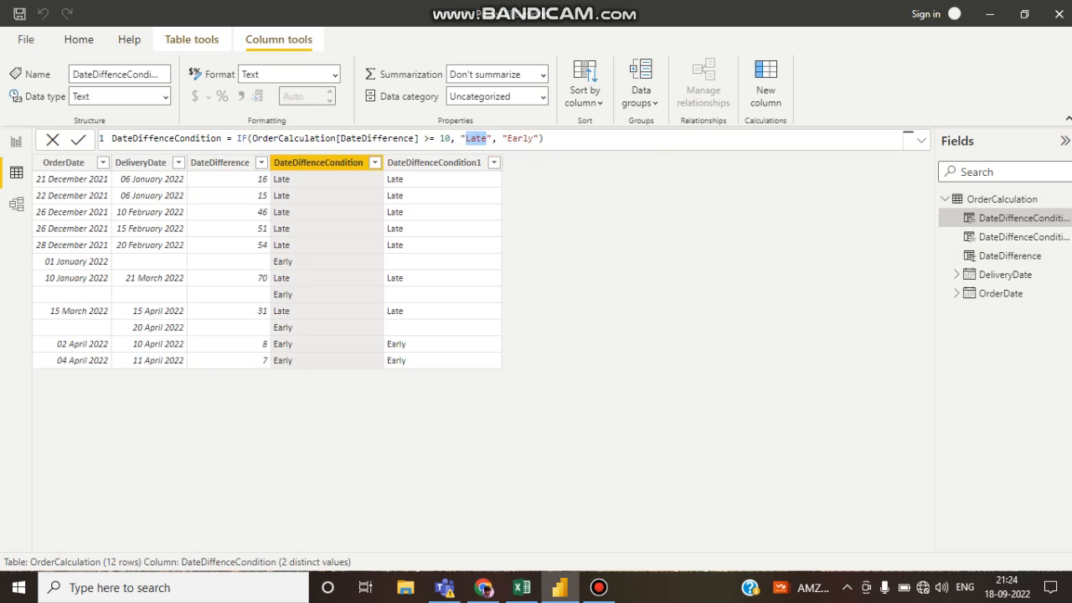
{"action": "double_click", "coordinate": [516, 139]}
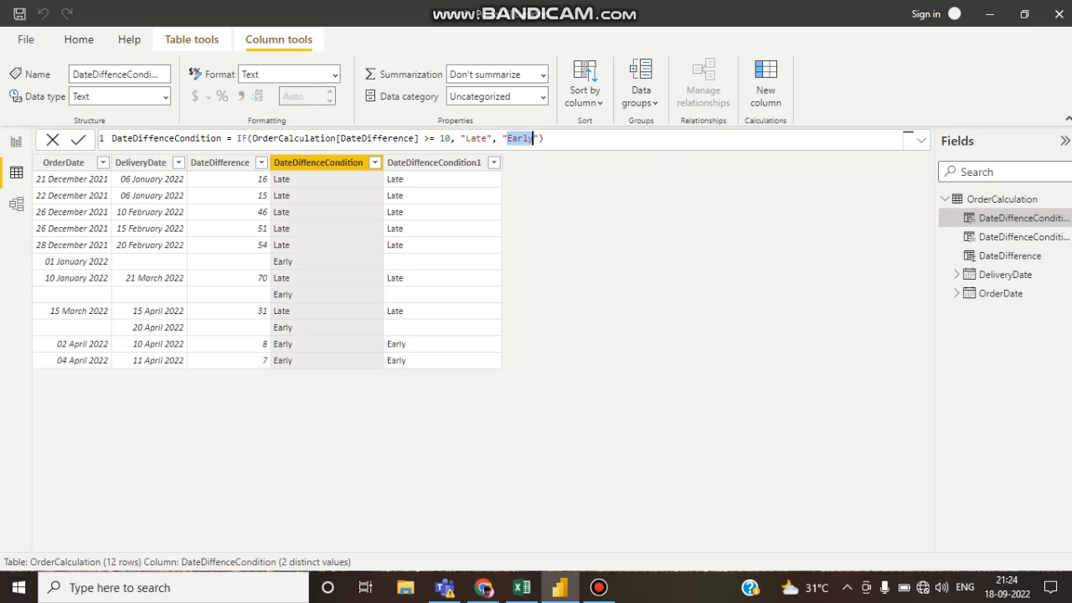
{"action": "left_click", "coordinate": [544, 139]}
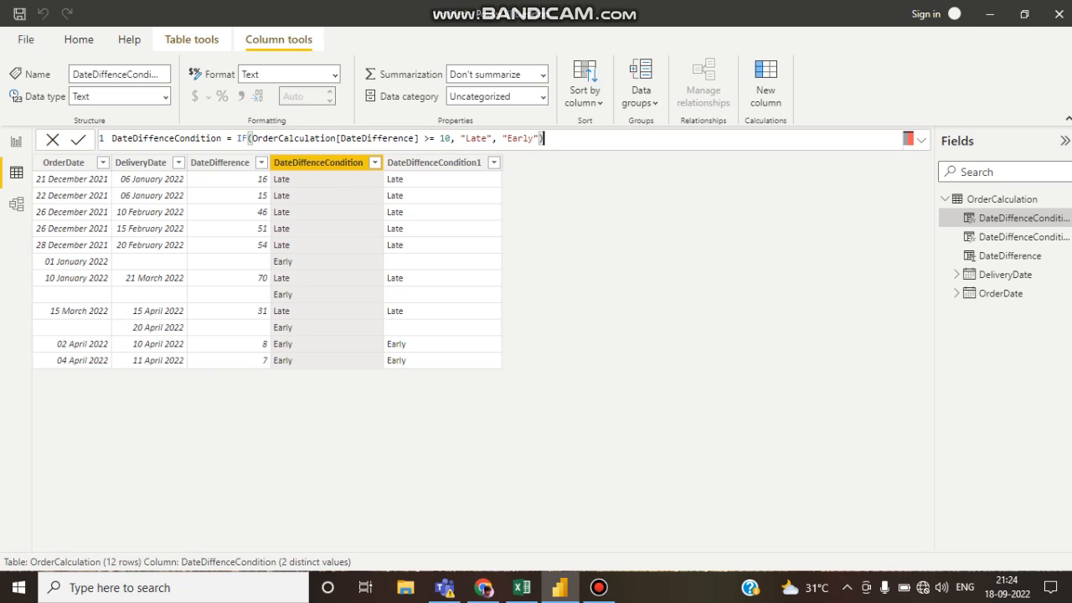
Compare DateDifference values with the DateDiffenceCondition results, focusing on the rows with blank differences
{"action": "left_click", "coordinate": [243, 196]}
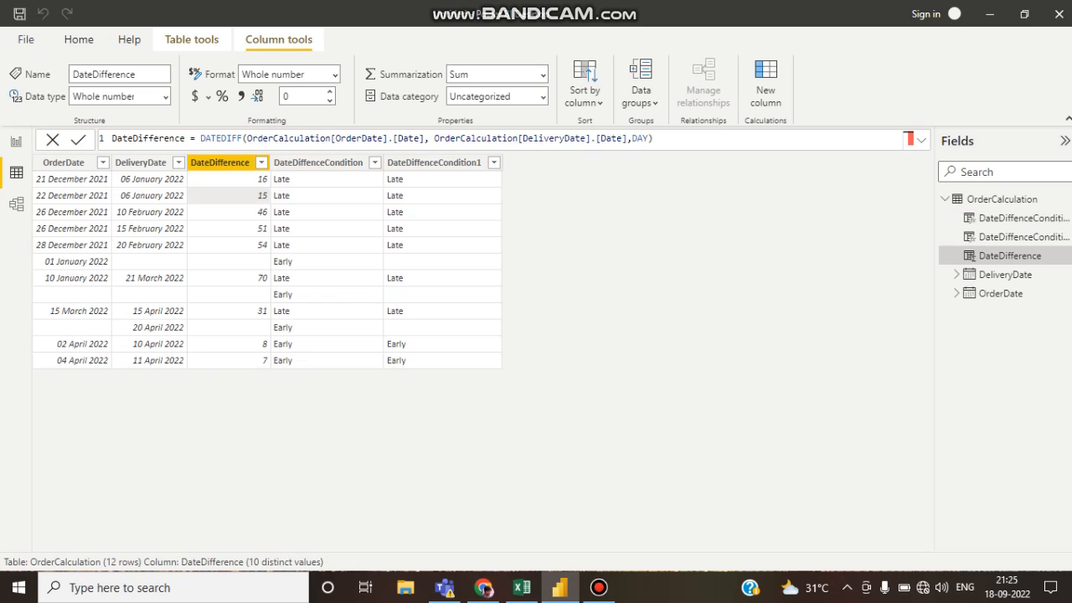
{"action": "left_click", "coordinate": [325, 262]}
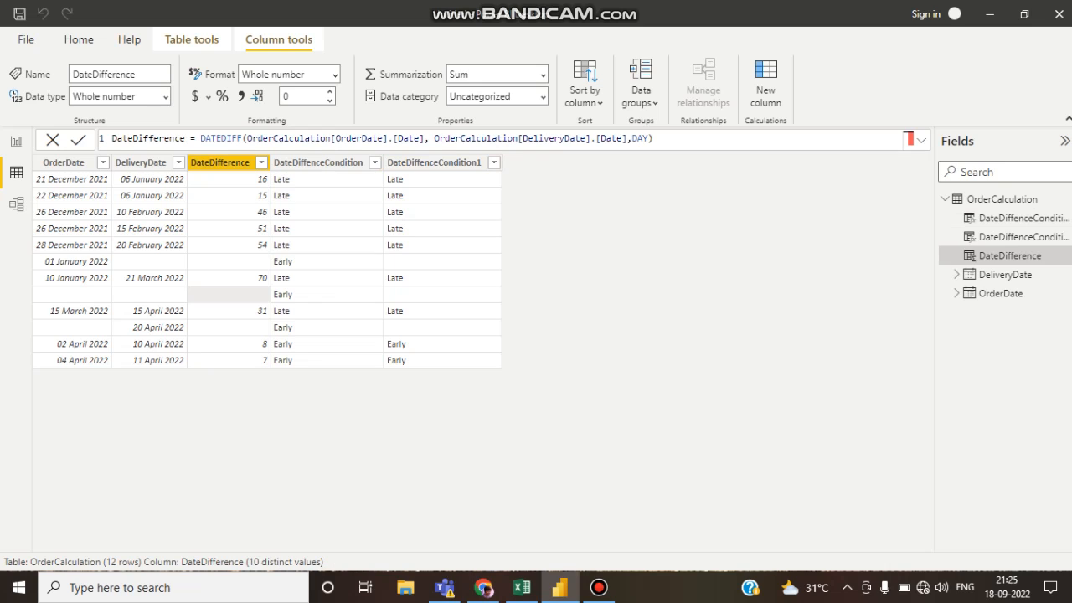
{"action": "left_click", "coordinate": [325, 293]}
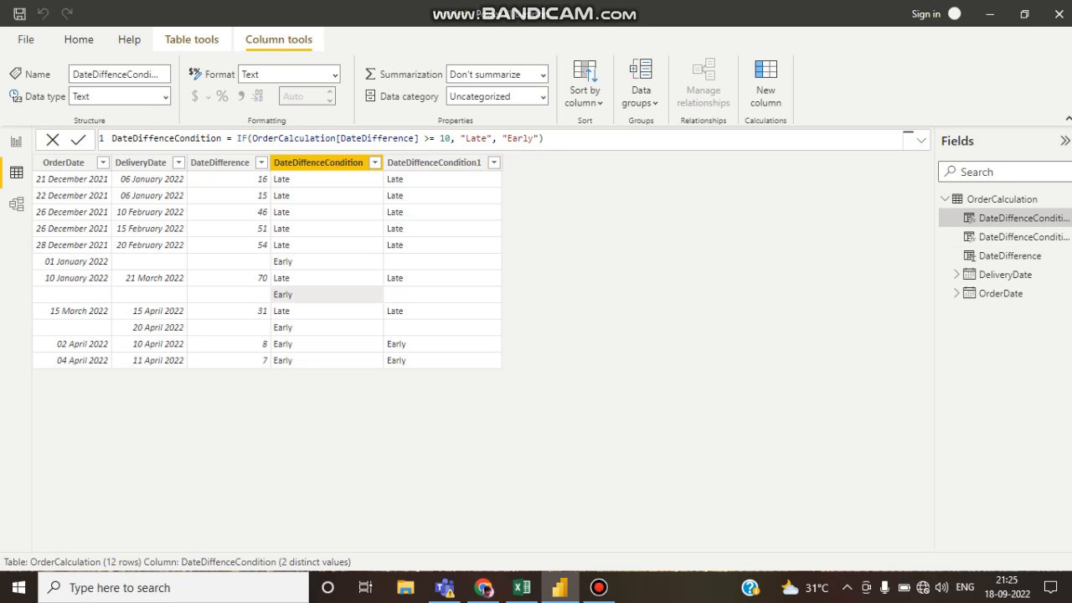
{"action": "left_click", "coordinate": [229, 328]}
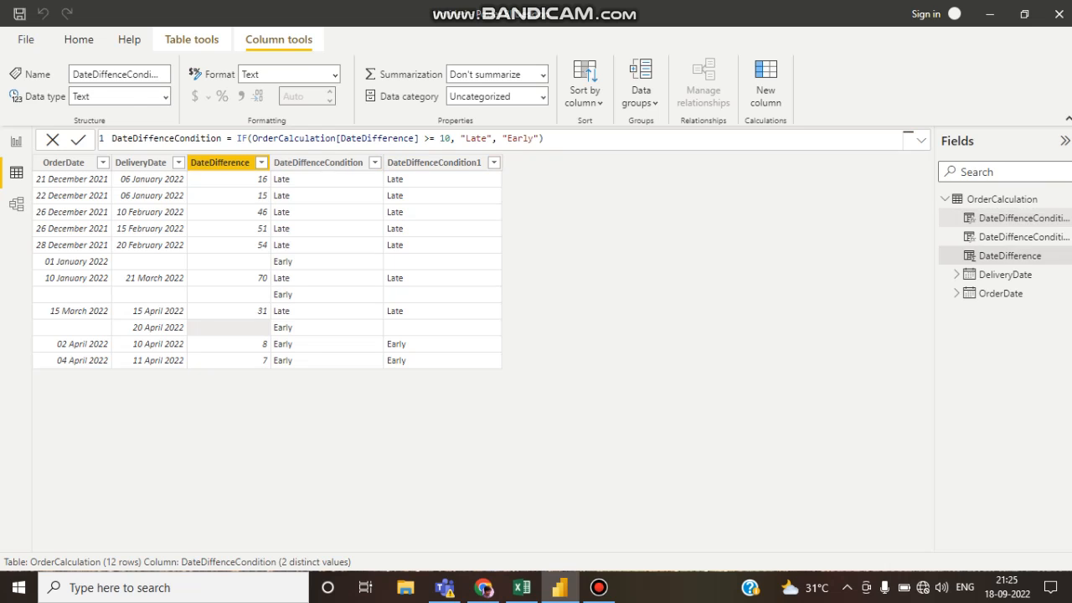
Review the DateDiffenceCondition result for the order delivered 20 April 2022 and read through the column's full IF formula
{"action": "left_click", "coordinate": [326, 327]}
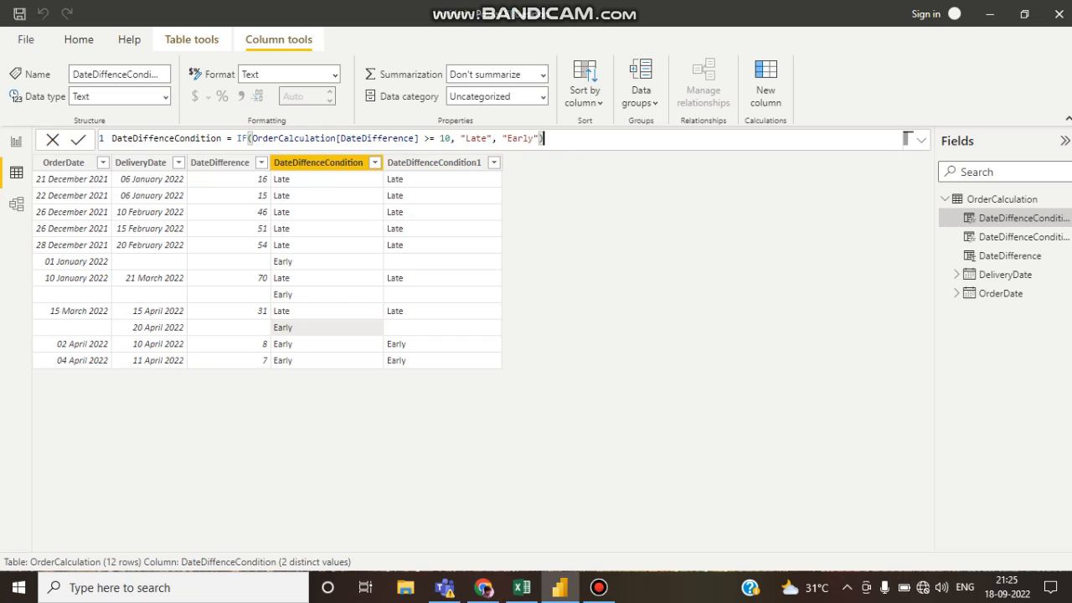
{"action": "left_click_drag", "start_coordinate": [545, 138], "coordinate": [112, 138]}
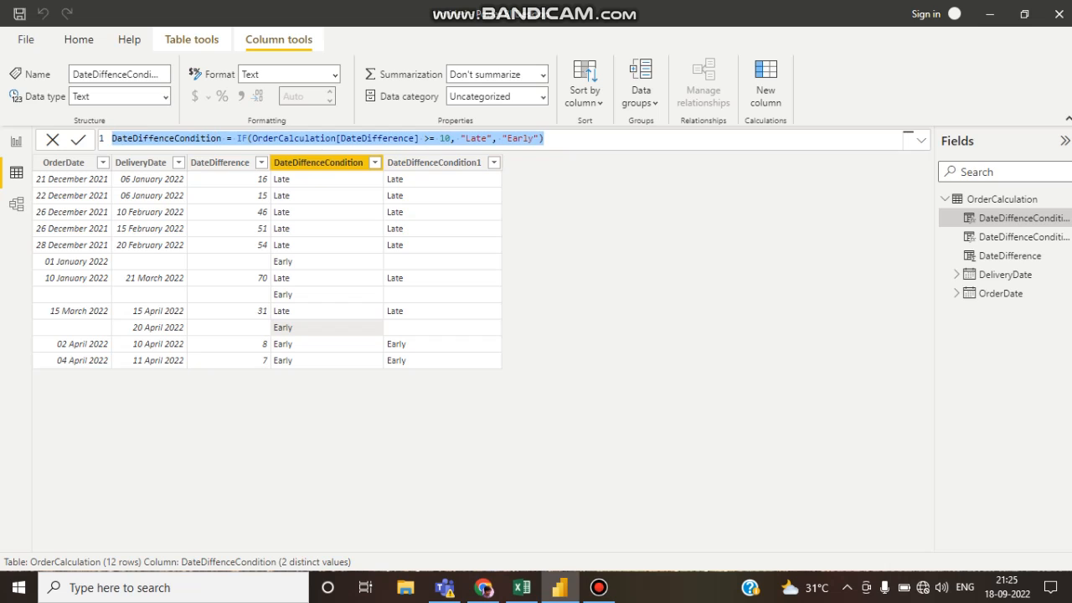
{"action": "left_click", "coordinate": [546, 138]}
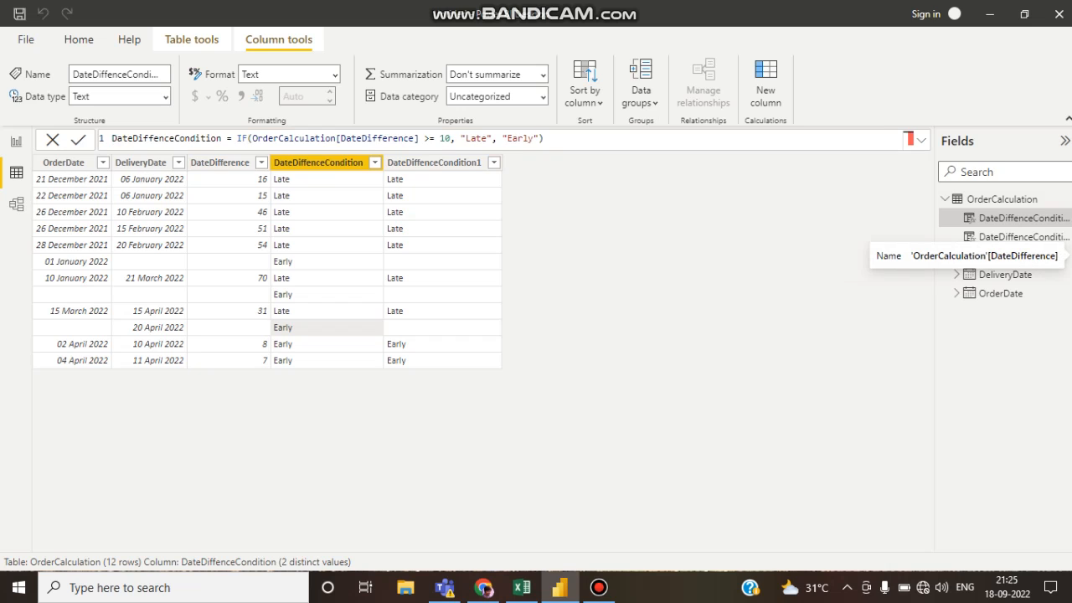
Examine the DateDiffenceCondition1 formula: the IF expression stored in variable A, the return line and the DateDifference = BLANK() test
{"action": "left_click", "coordinate": [1011, 236]}
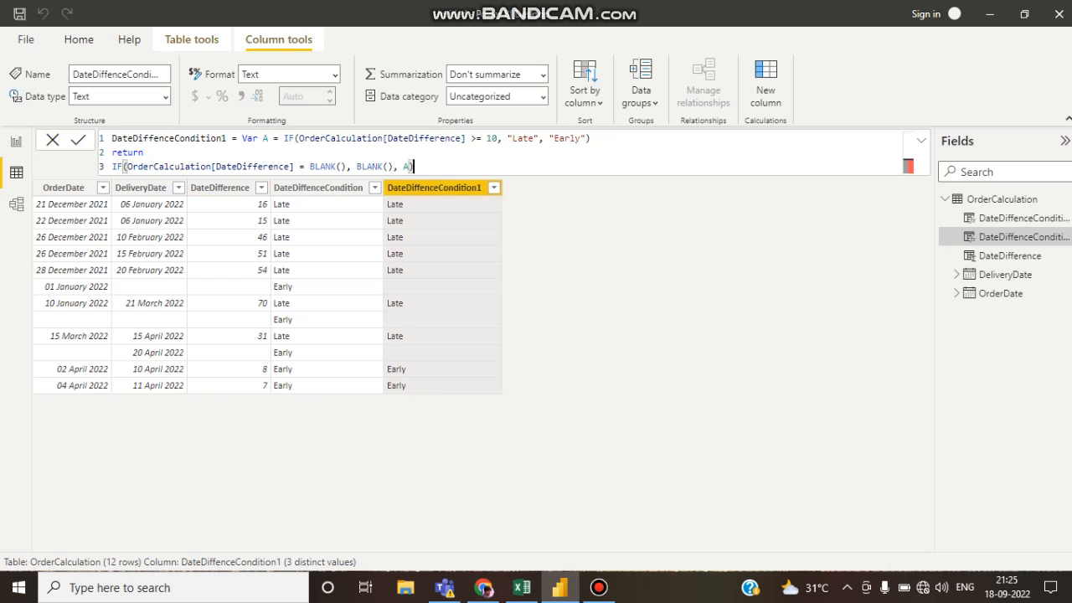
{"action": "left_click", "coordinate": [251, 138]}
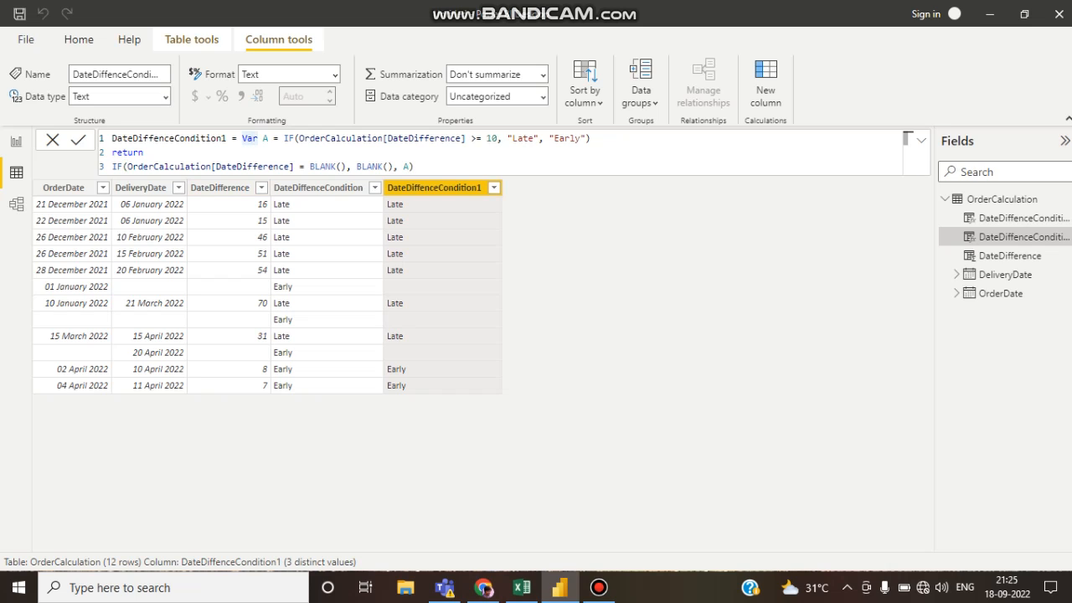
{"action": "left_click_drag", "start_coordinate": [284, 138], "coordinate": [590, 138]}
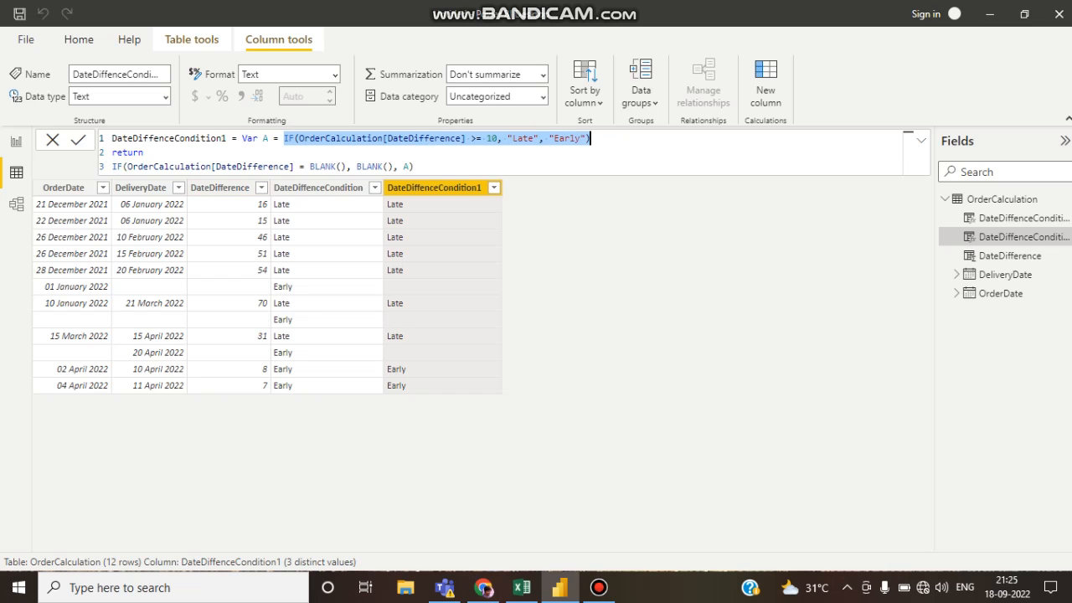
{"action": "left_click", "coordinate": [590, 138]}
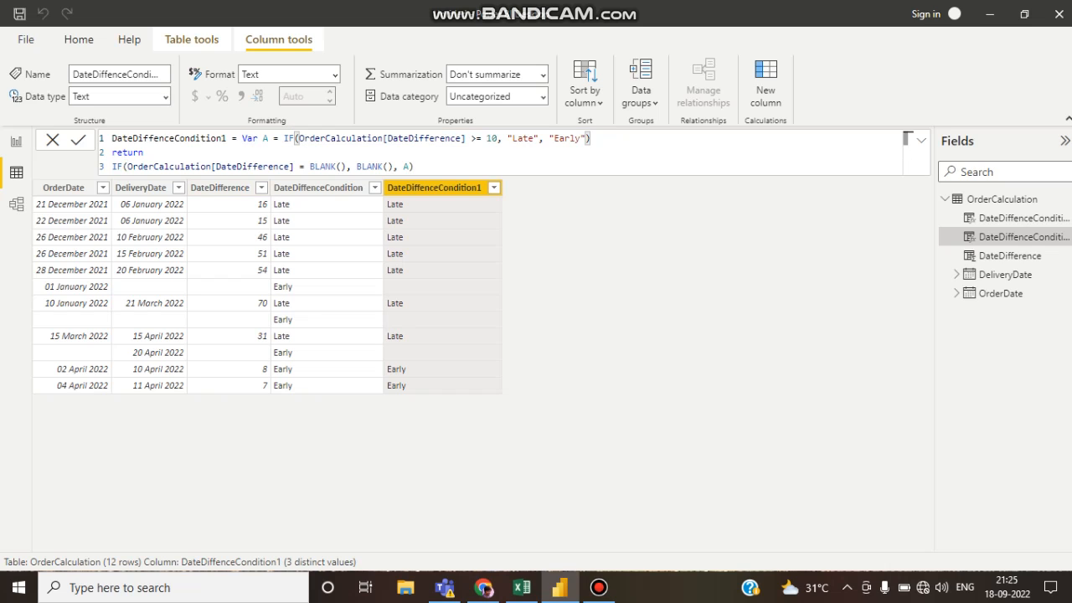
{"action": "left_click", "coordinate": [127, 153]}
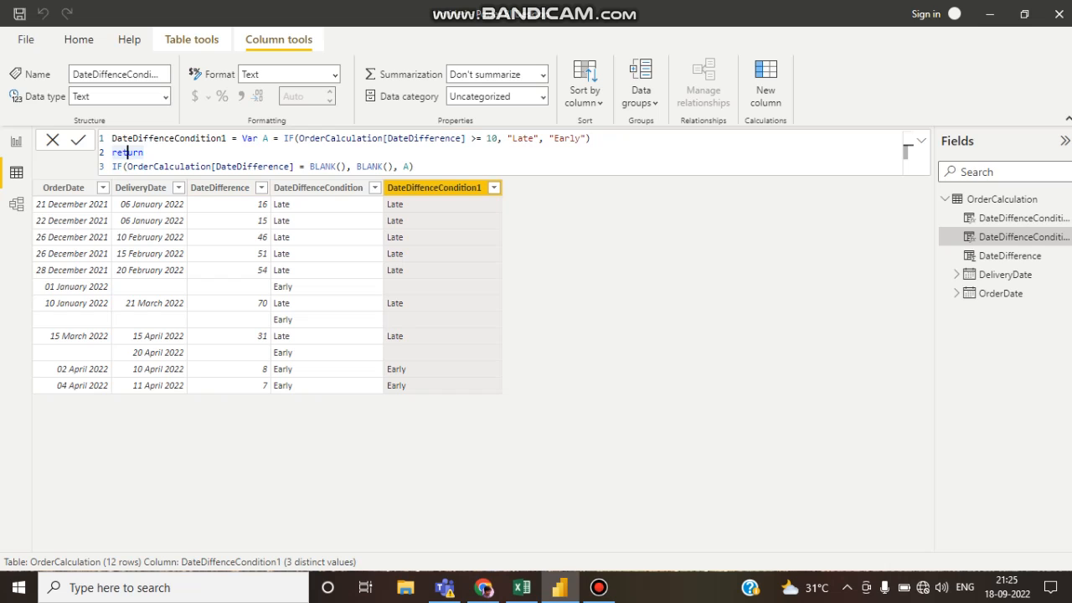
{"action": "left_click_drag", "start_coordinate": [216, 166], "coordinate": [335, 165]}
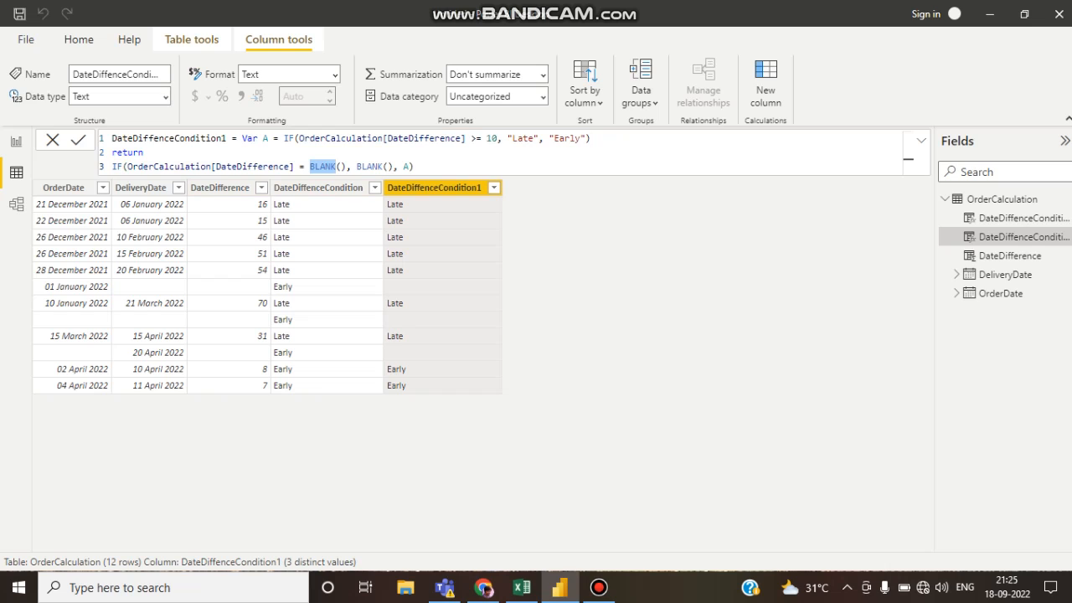
Check the DateDifference cell of the 01 January 2022 order, and examine the BLANK() and A results in DateDiffenceCondition1's final IF
{"action": "left_click", "coordinate": [229, 286]}
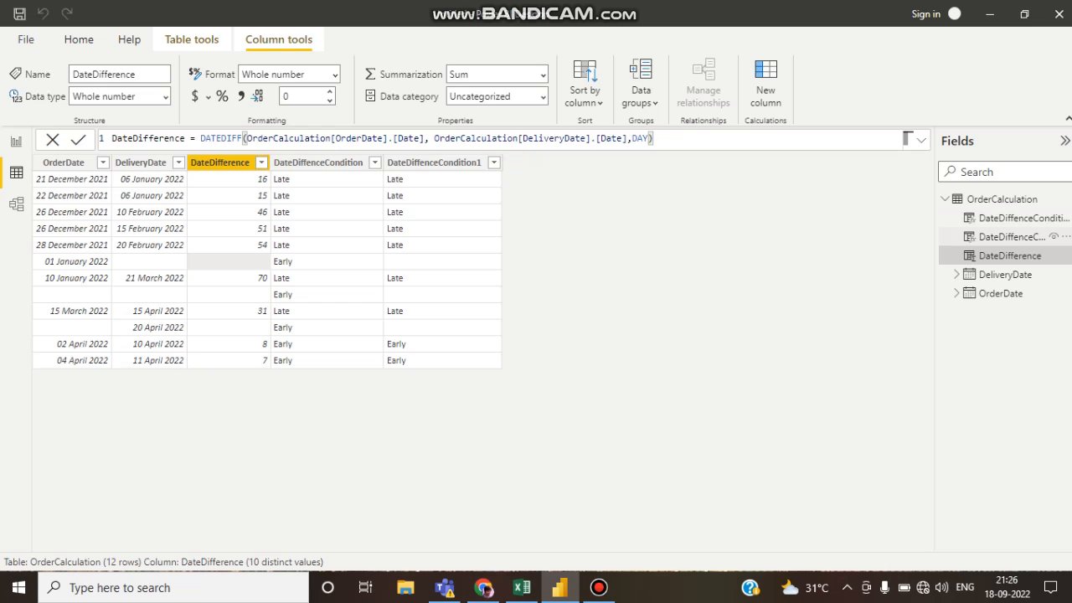
{"action": "left_click", "coordinate": [1022, 236]}
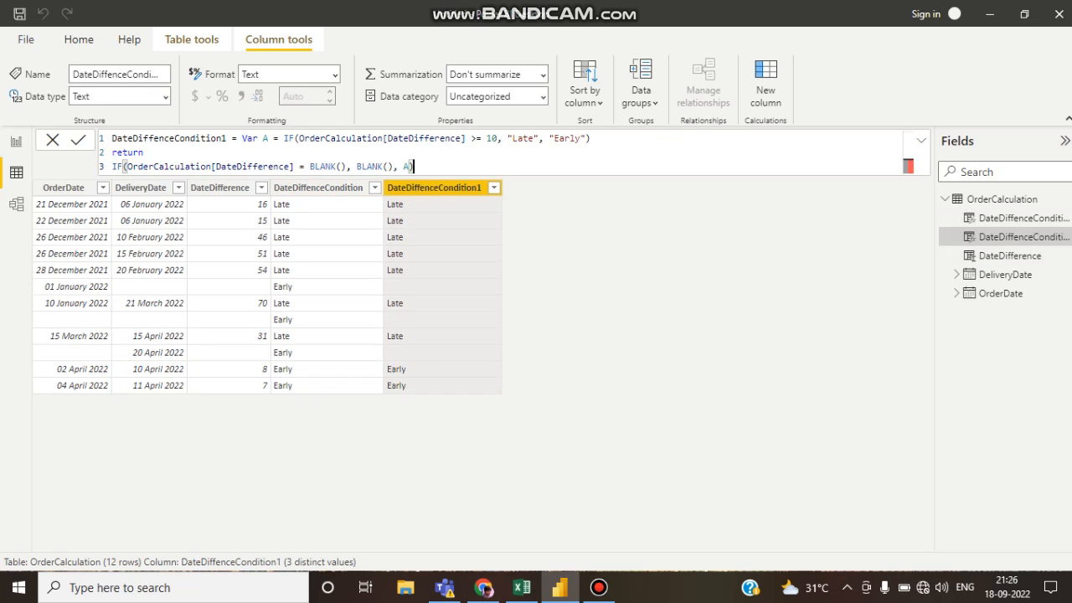
{"action": "left_click", "coordinate": [367, 167]}
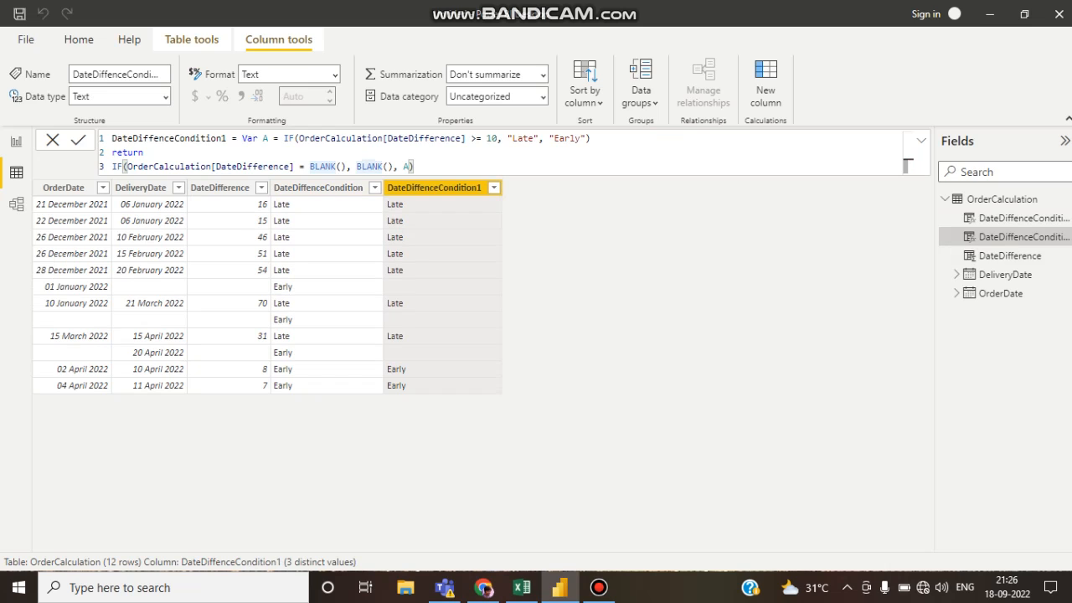
{"action": "left_click_drag", "start_coordinate": [242, 139], "coordinate": [590, 139]}
{"action": "left_click", "coordinate": [407, 166]}
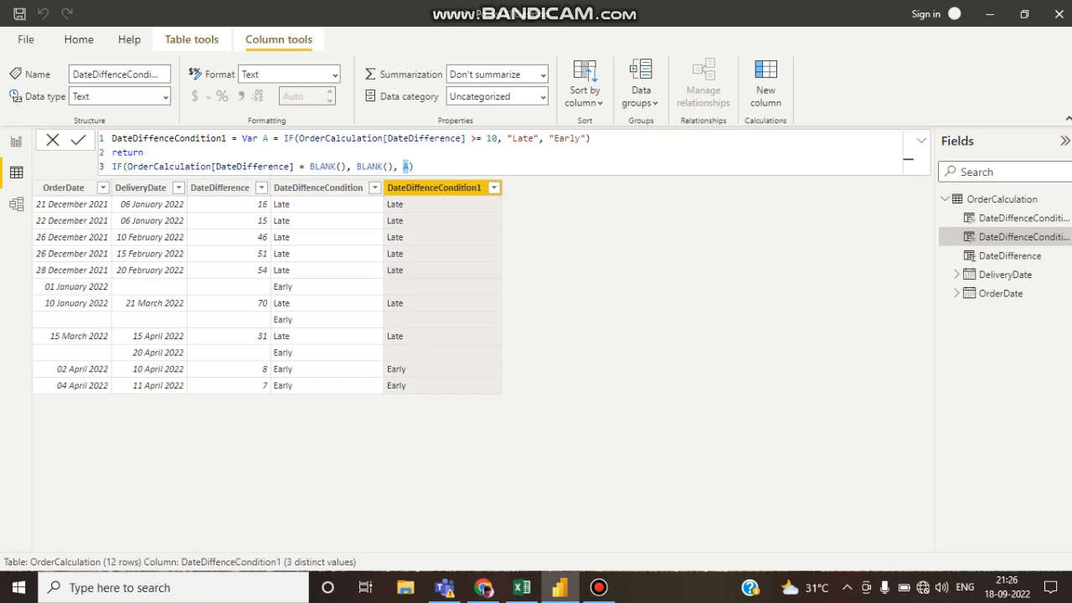
{"action": "double_click", "coordinate": [334, 167]}
{"action": "double_click", "coordinate": [370, 166]}
{"action": "left_click_drag", "start_coordinate": [403, 166], "coordinate": [414, 167]}
{"action": "left_click", "coordinate": [415, 167]}
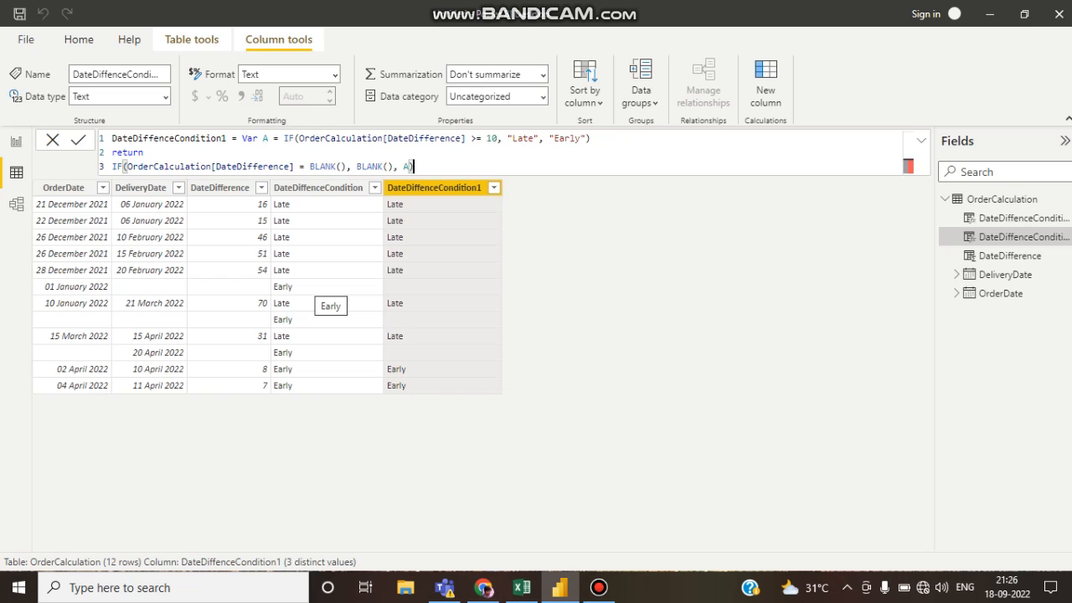
Compare DateDifference, DateDiffenceCondition and DateDiffenceCondition1 for the 01 January 2022 order and the row with no dates
{"action": "left_click", "coordinate": [311, 286]}
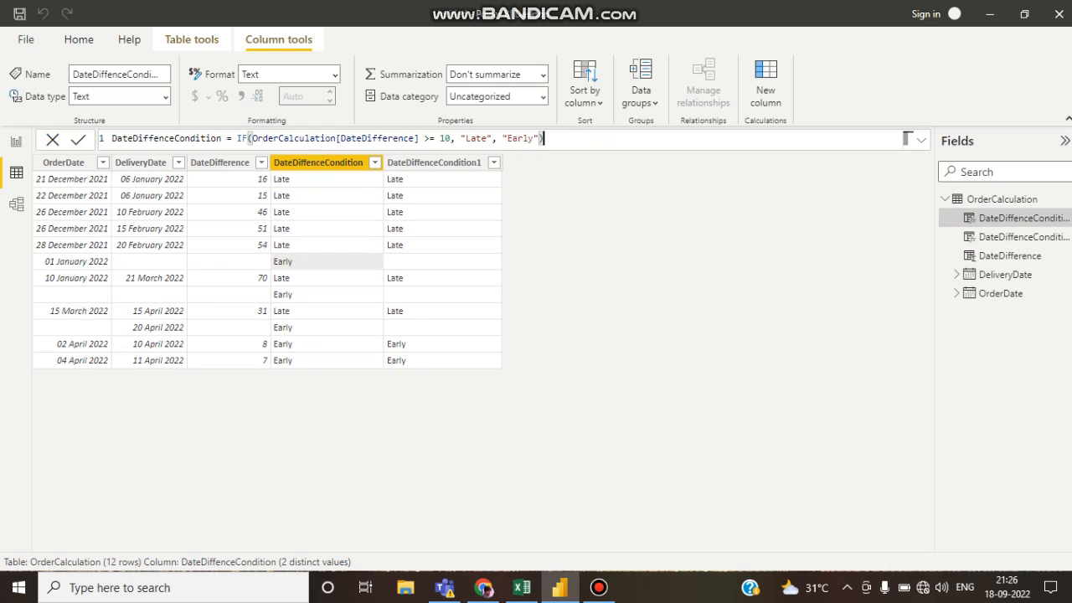
{"action": "left_click", "coordinate": [229, 261]}
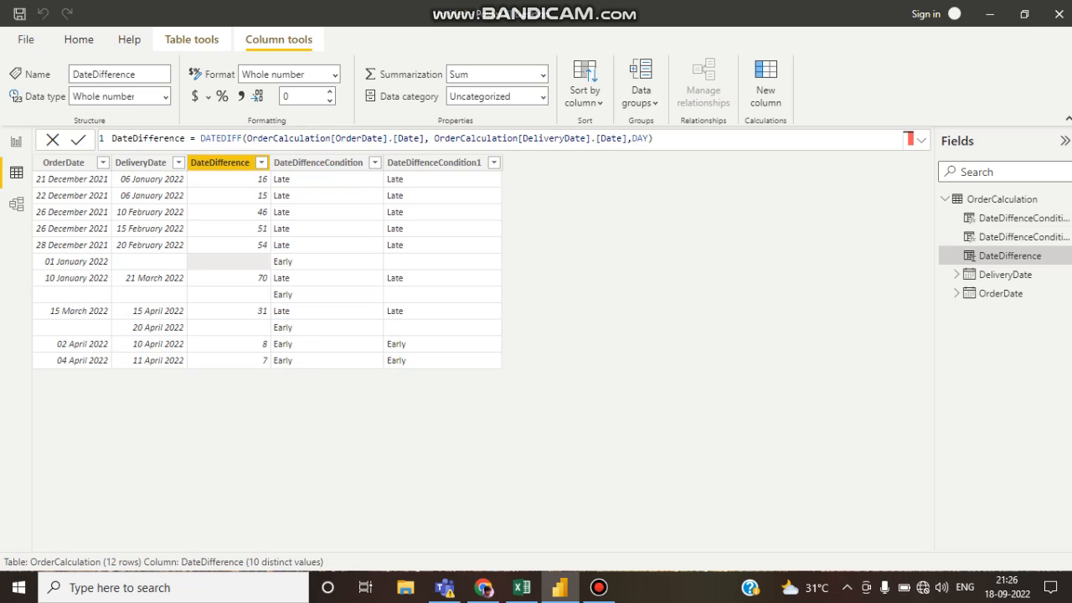
{"action": "left_click", "coordinate": [442, 262]}
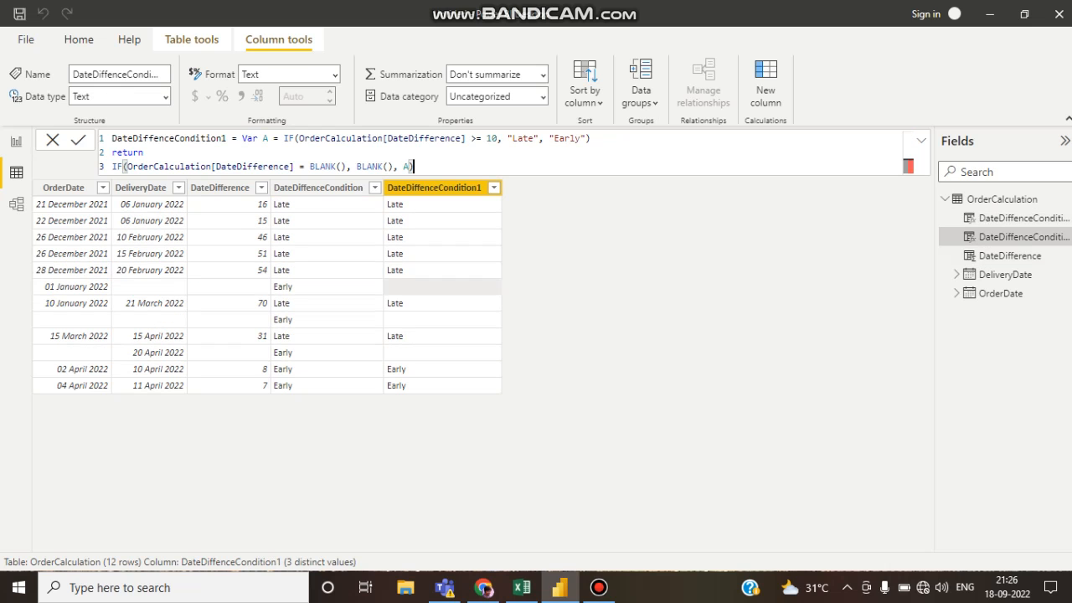
{"action": "left_click", "coordinate": [229, 320]}
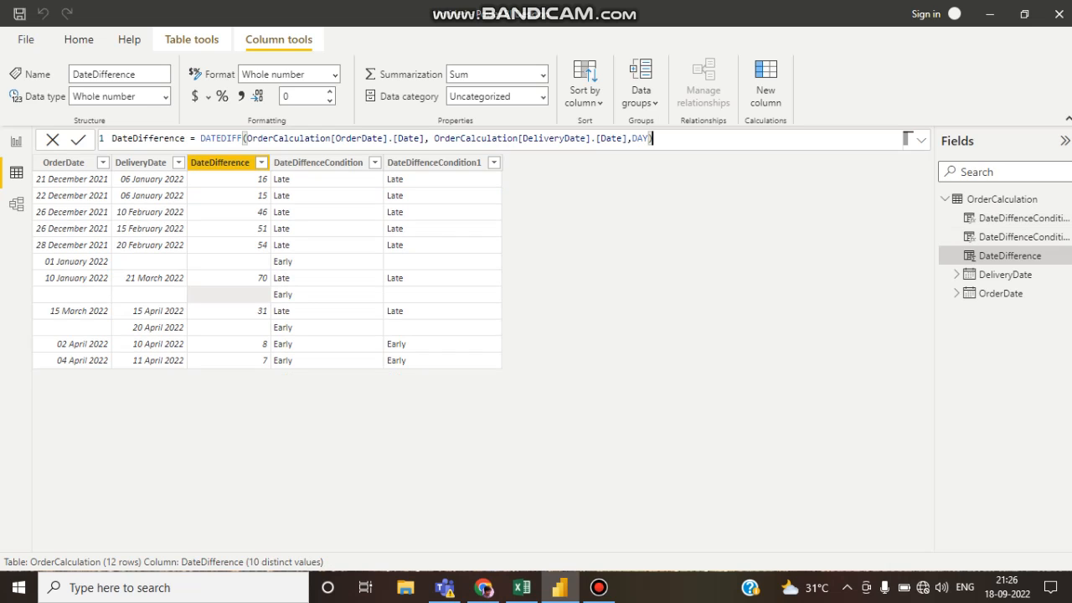
{"action": "left_click", "coordinate": [442, 294]}
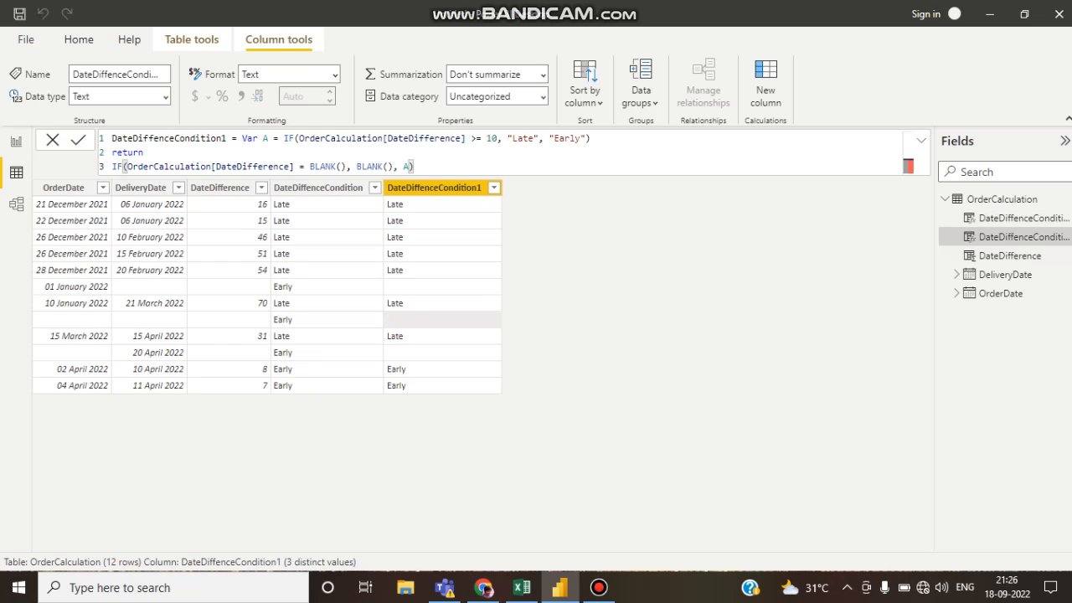
{"action": "left_click", "coordinate": [326, 320]}
{"action": "left_click", "coordinate": [327, 262]}
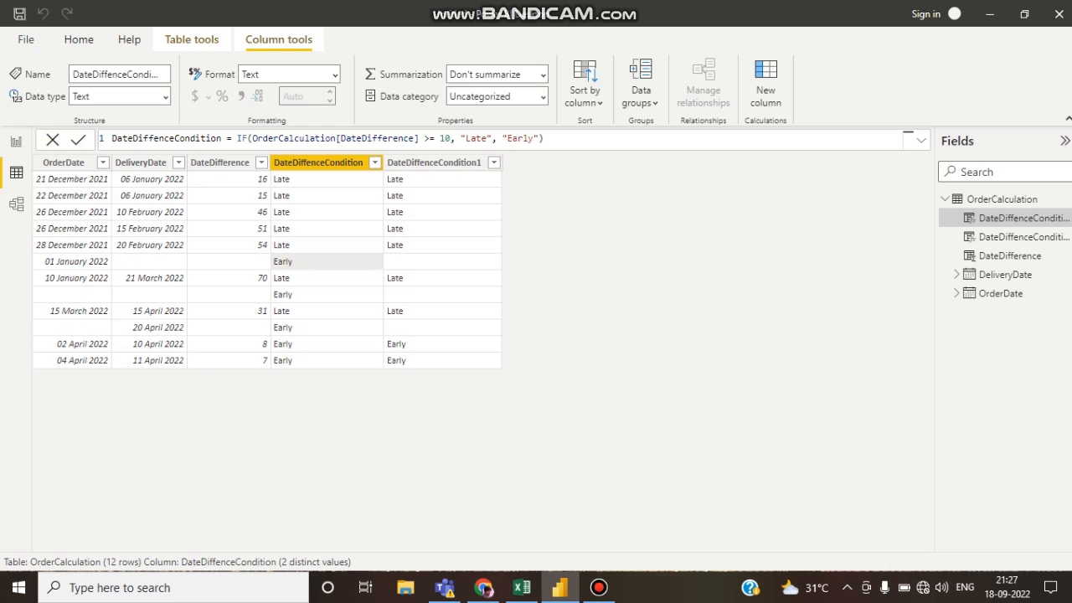
{"action": "left_click", "coordinate": [599, 587]}
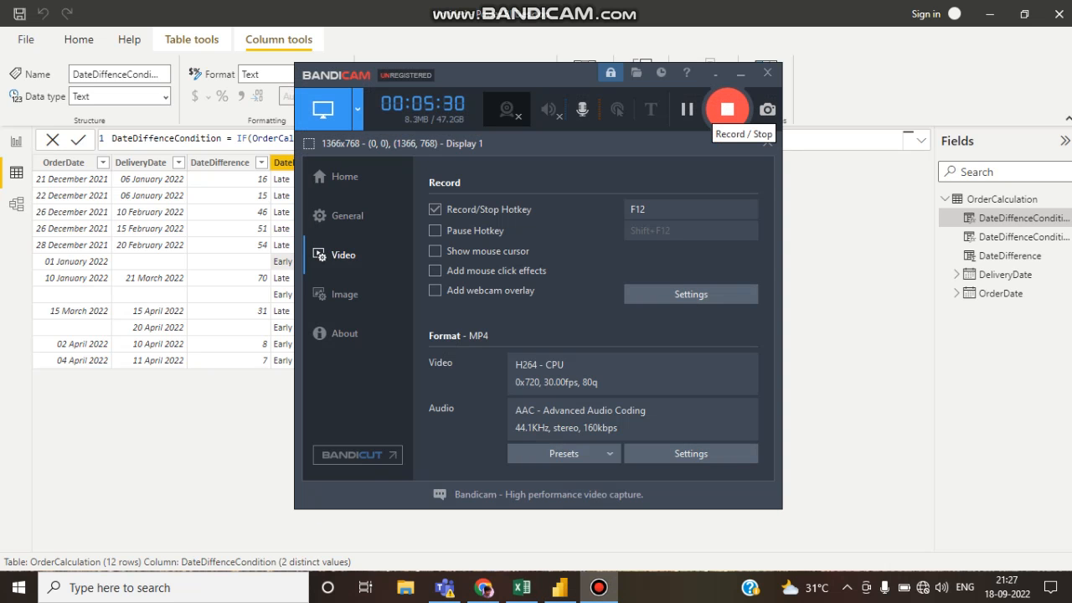